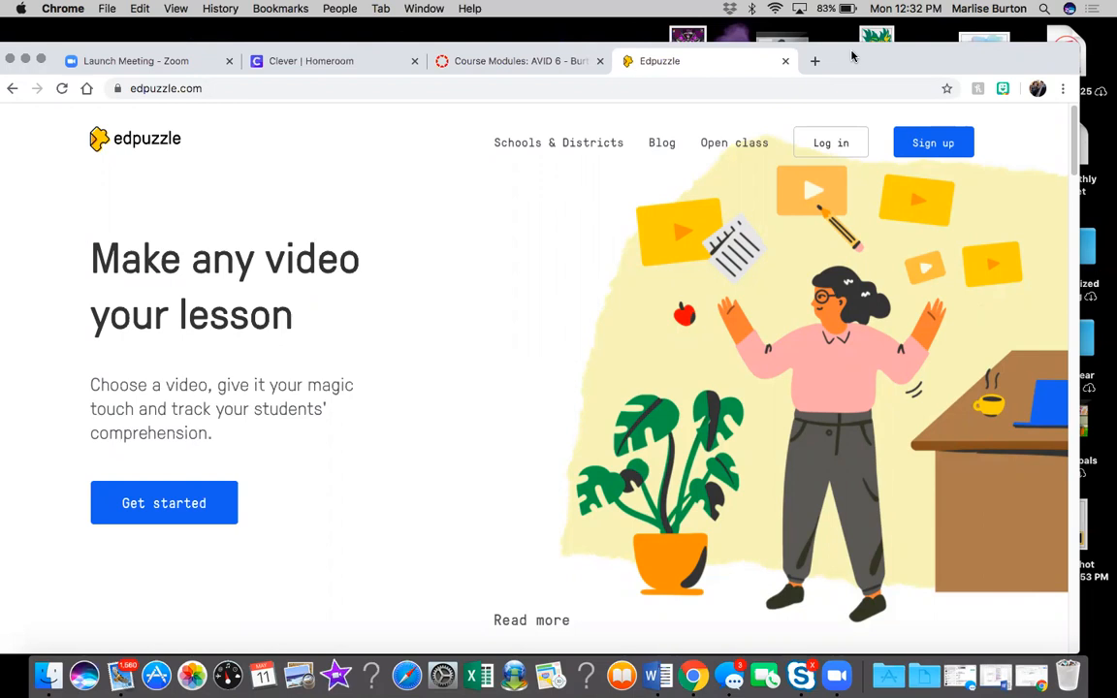
- Open the teacher sign-up form for a new Edpuzzle account and review its fields
drag(853, 56, 861, 45)
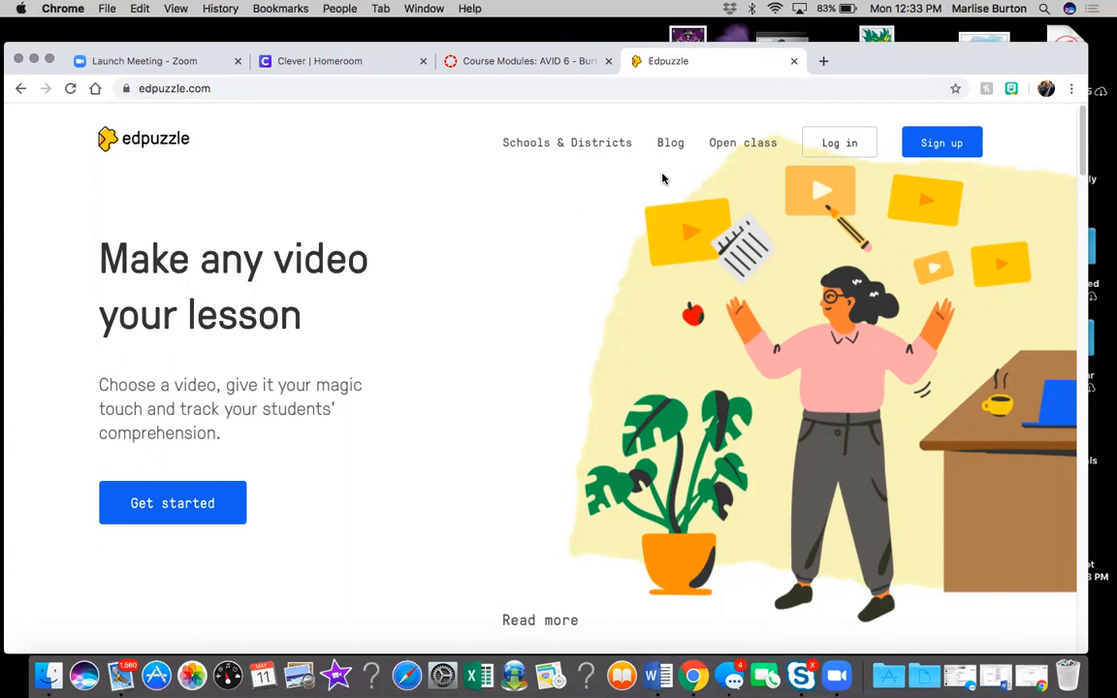
click(941, 144)
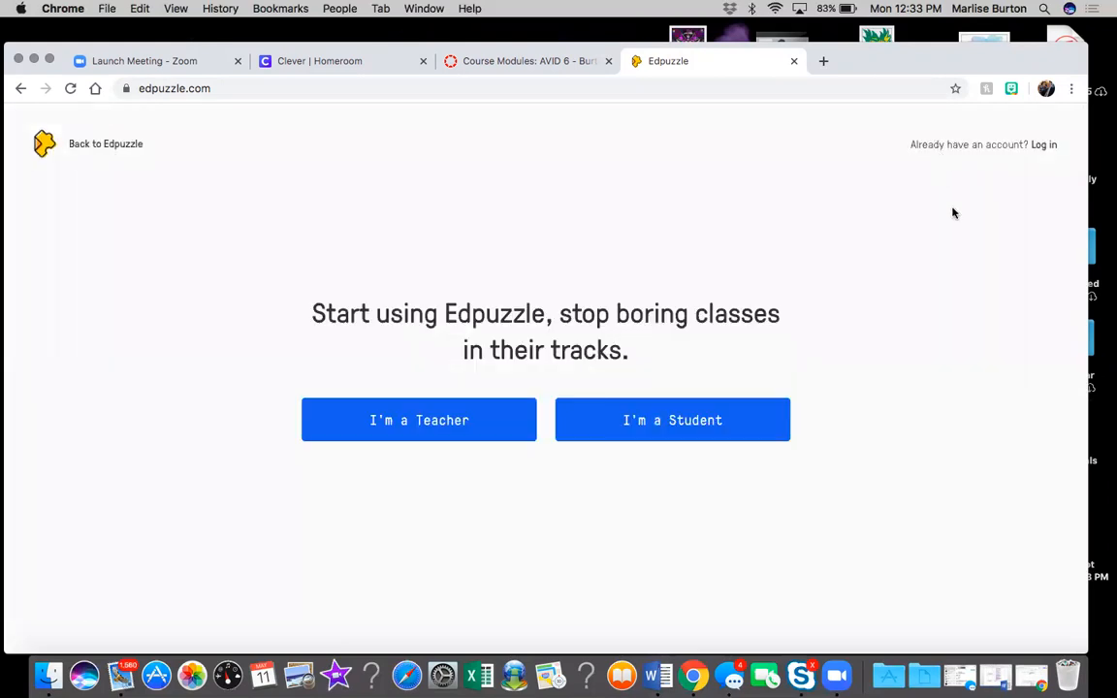
click(423, 423)
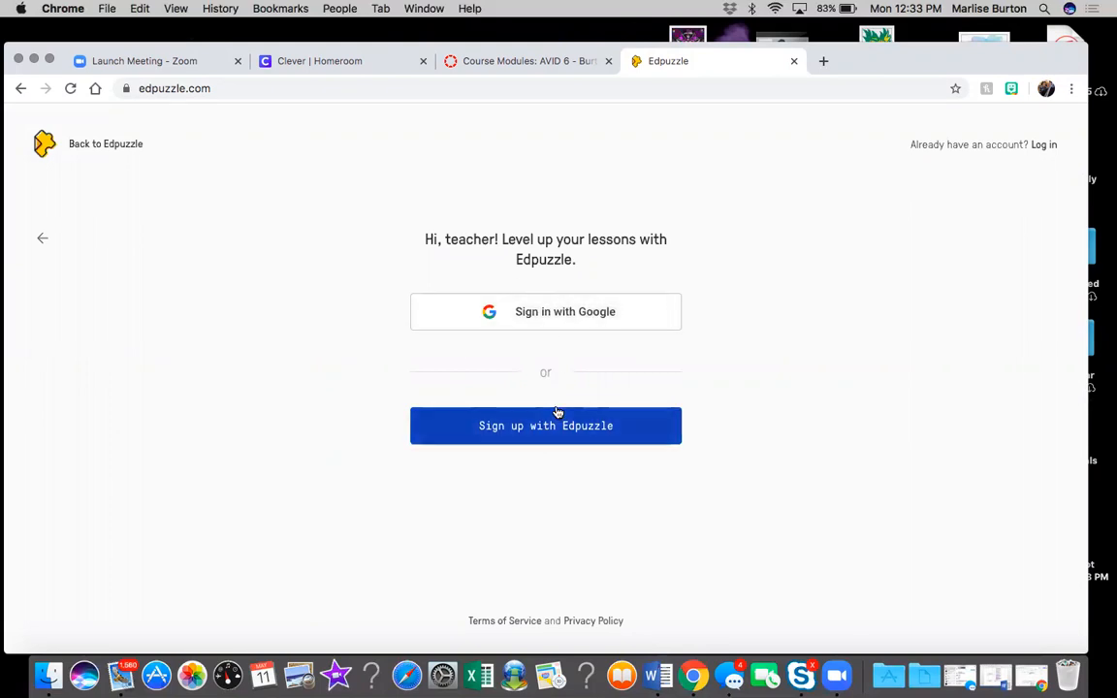
click(558, 435)
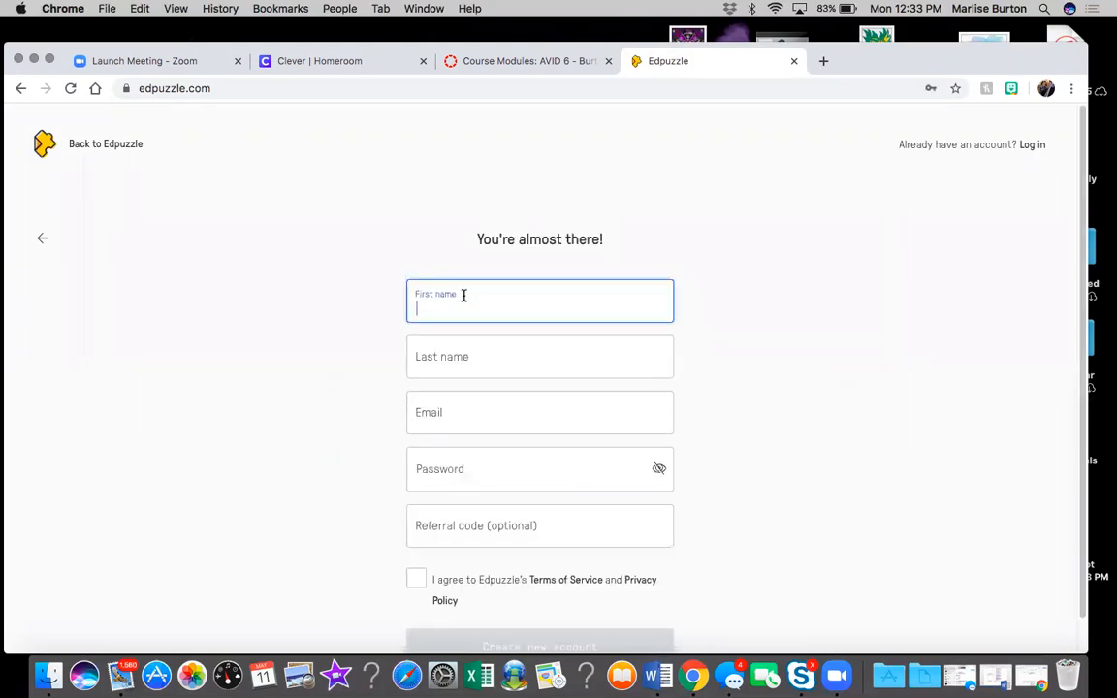
click(454, 414)
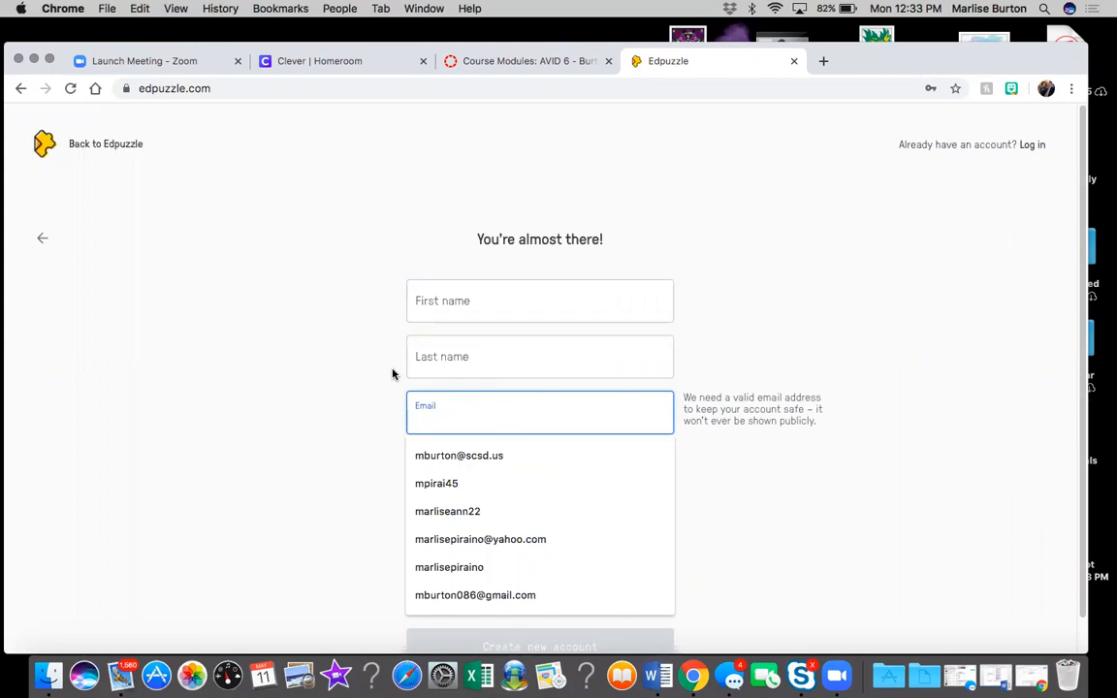
click(864, 305)
scroll(694, 418, down, 1)
scroll(694, 418, up, 1)
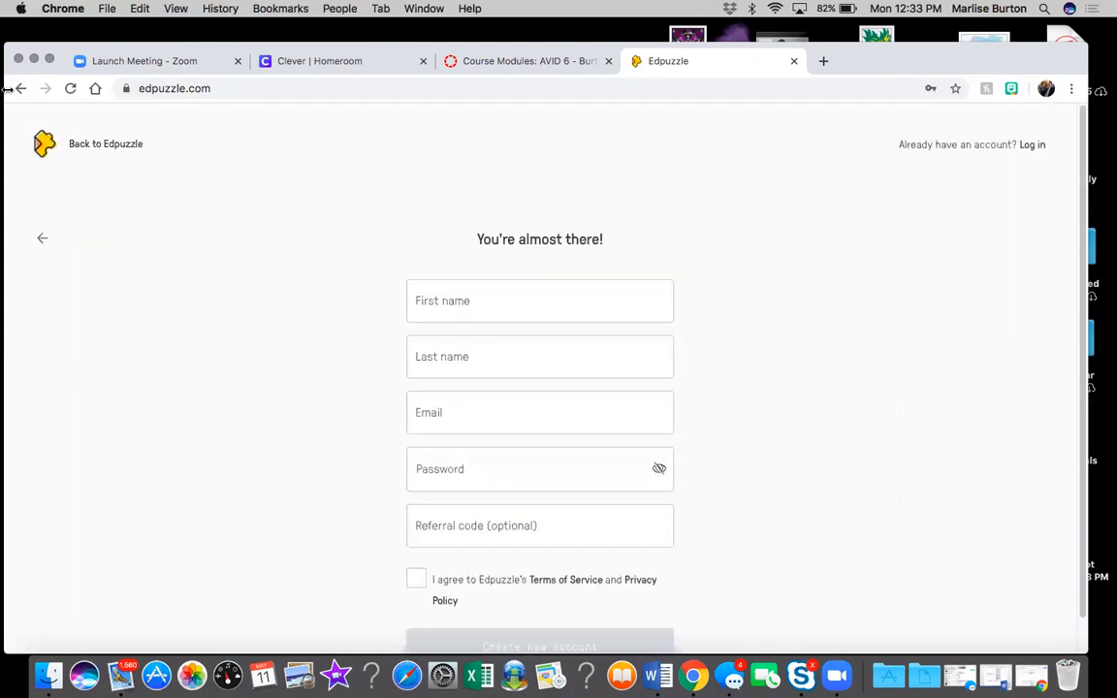
- Log in to the existing account as a teacher instead of signing up
click(1032, 146)
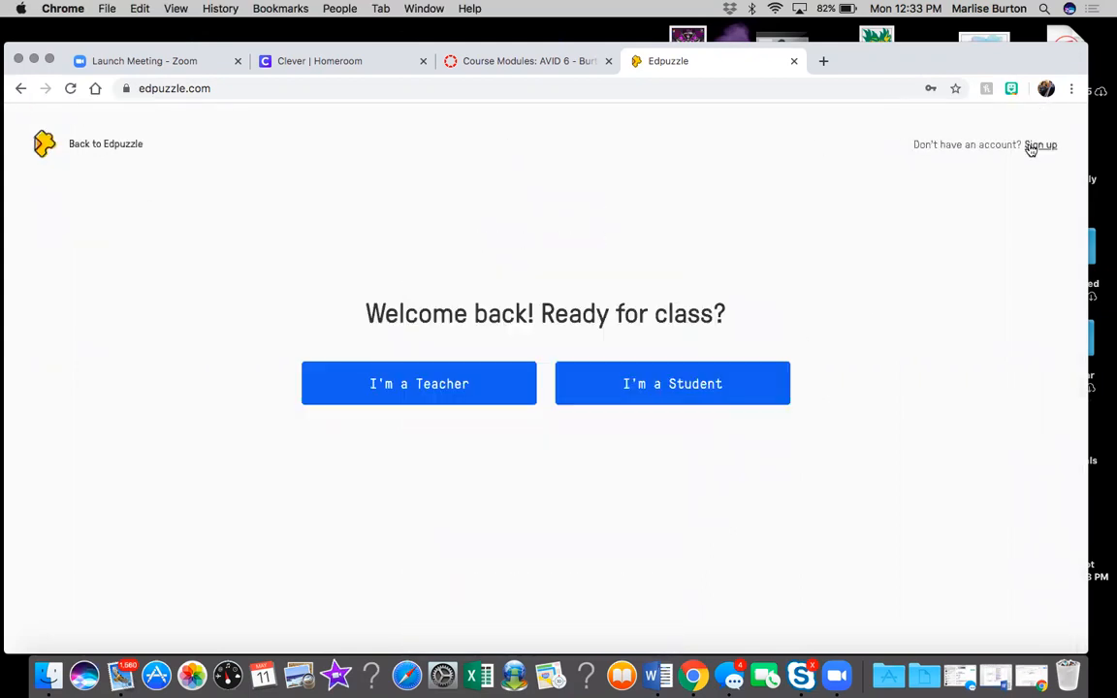
click(377, 400)
click(543, 469)
drag(905, 68, 891, 38)
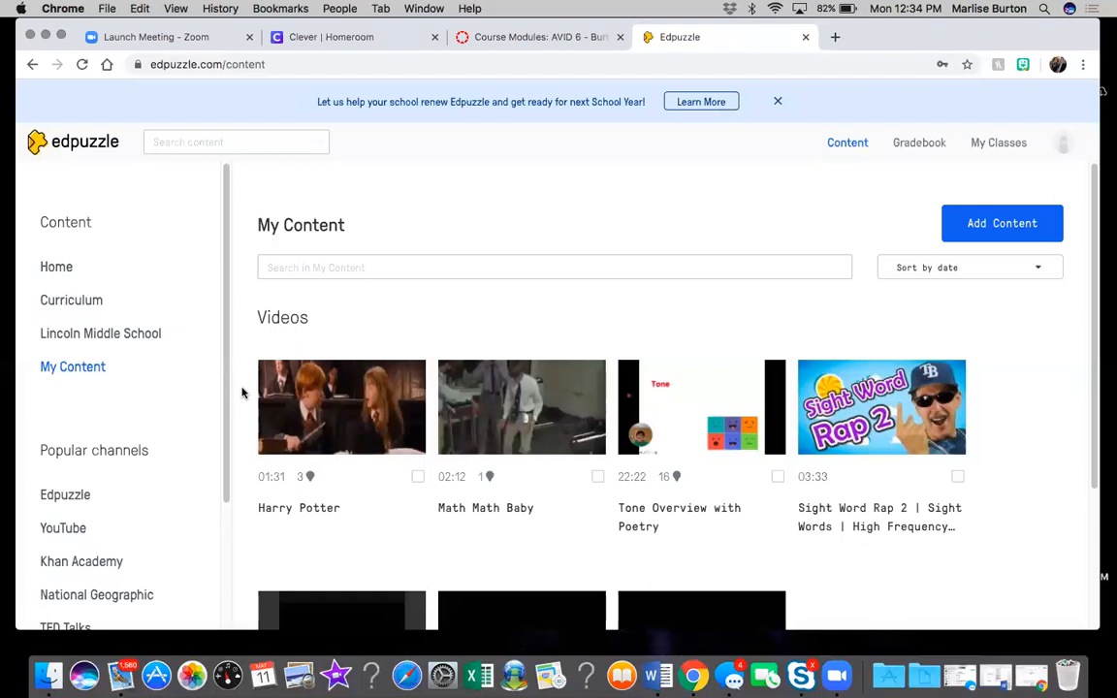
click(293, 268)
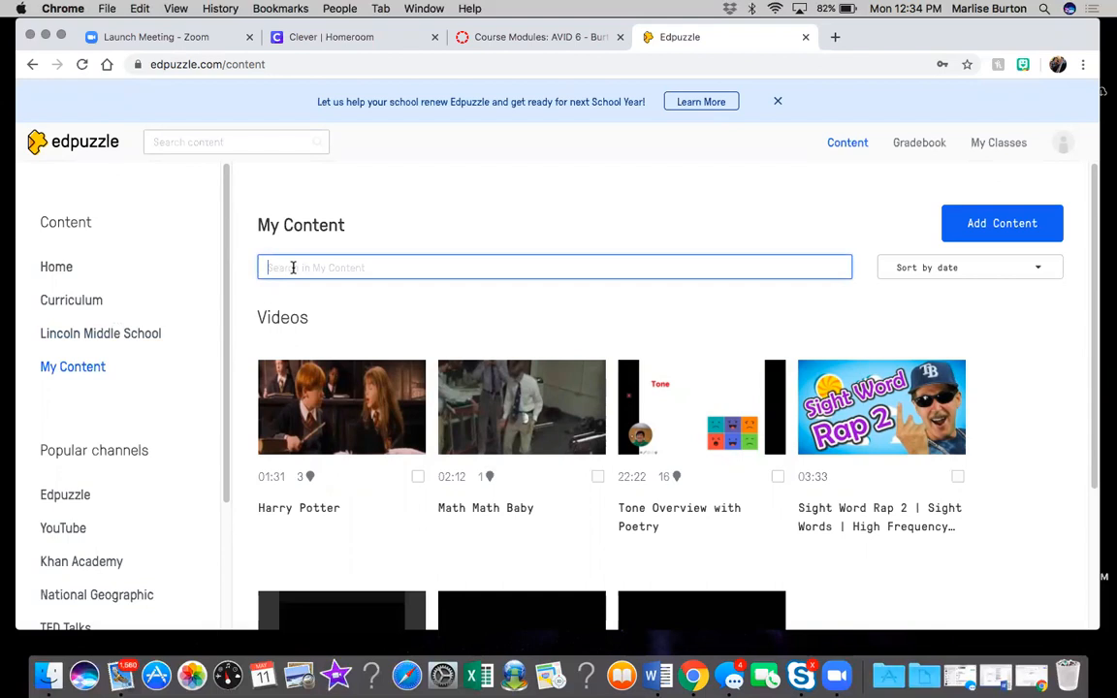
text(organizat)
key(Return)
drag(341, 262, 224, 259)
key(BackSpace)
- Search the whole Edpuzzle content library for "organization"
click(222, 139)
text(organization)
key(Return)
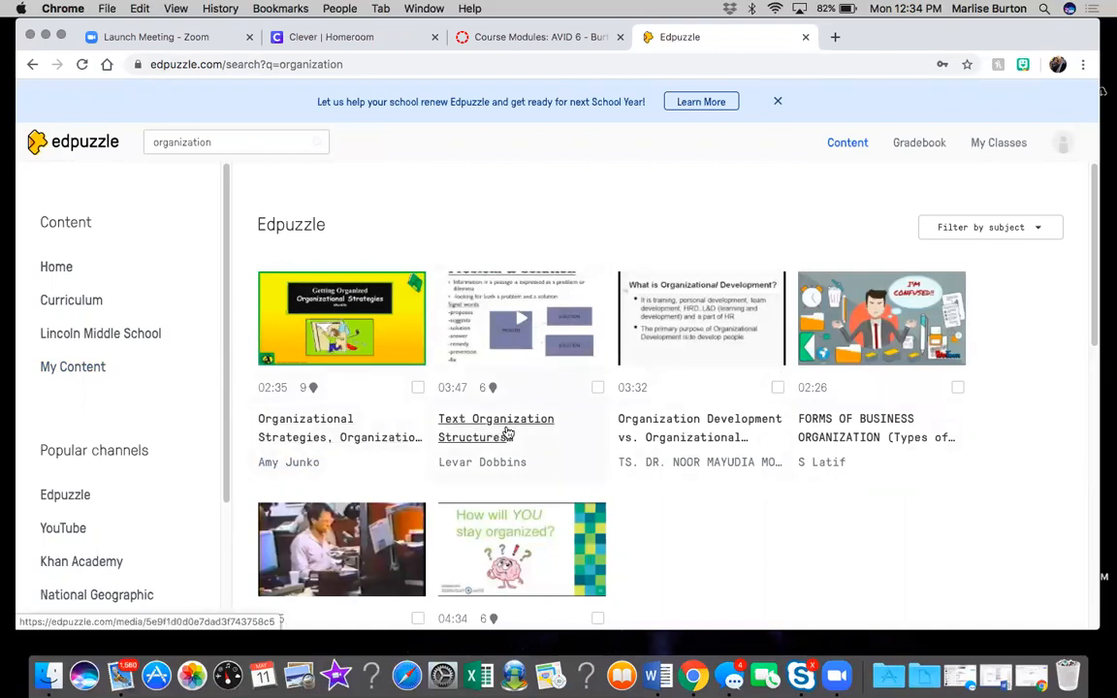
- Look through the Edpuzzle and YouTube results and open the "FORMS OF BUSINESS ORGANIZATION" video
scroll(644, 427, down, 3)
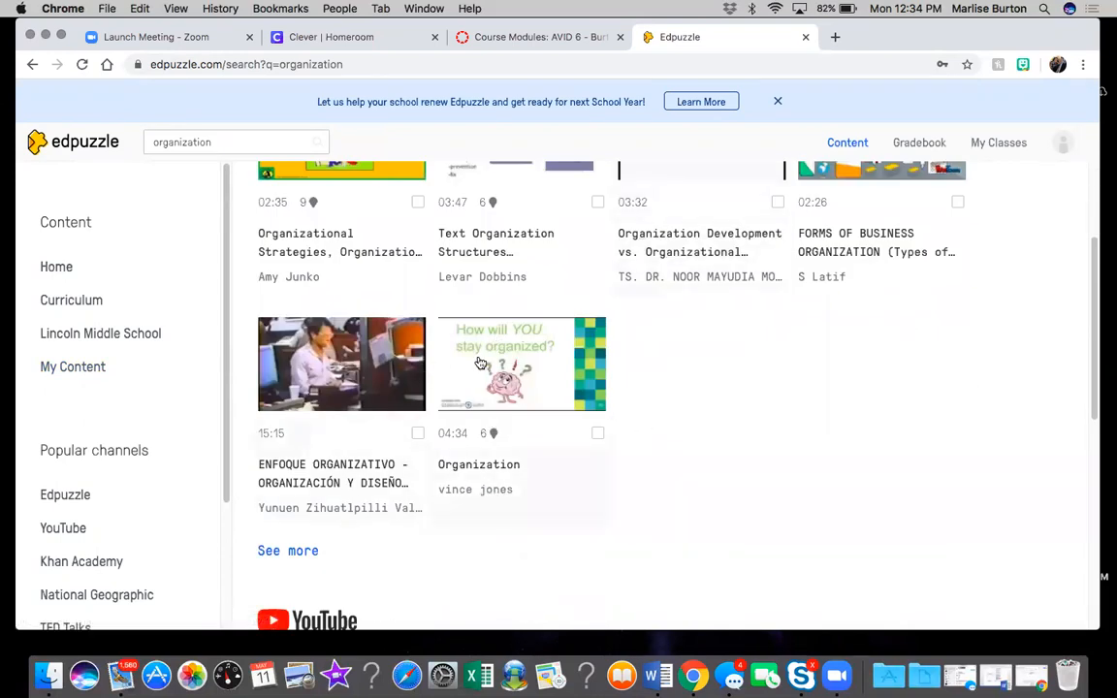
scroll(480, 363, up, 3)
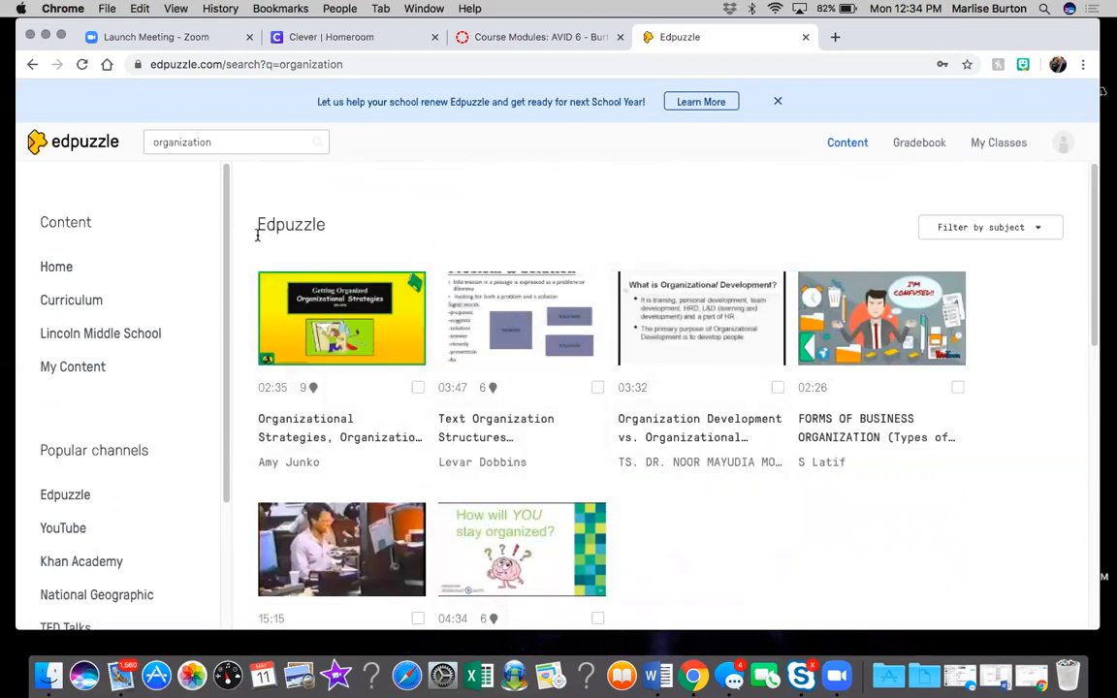
scroll(316, 327, down, 5)
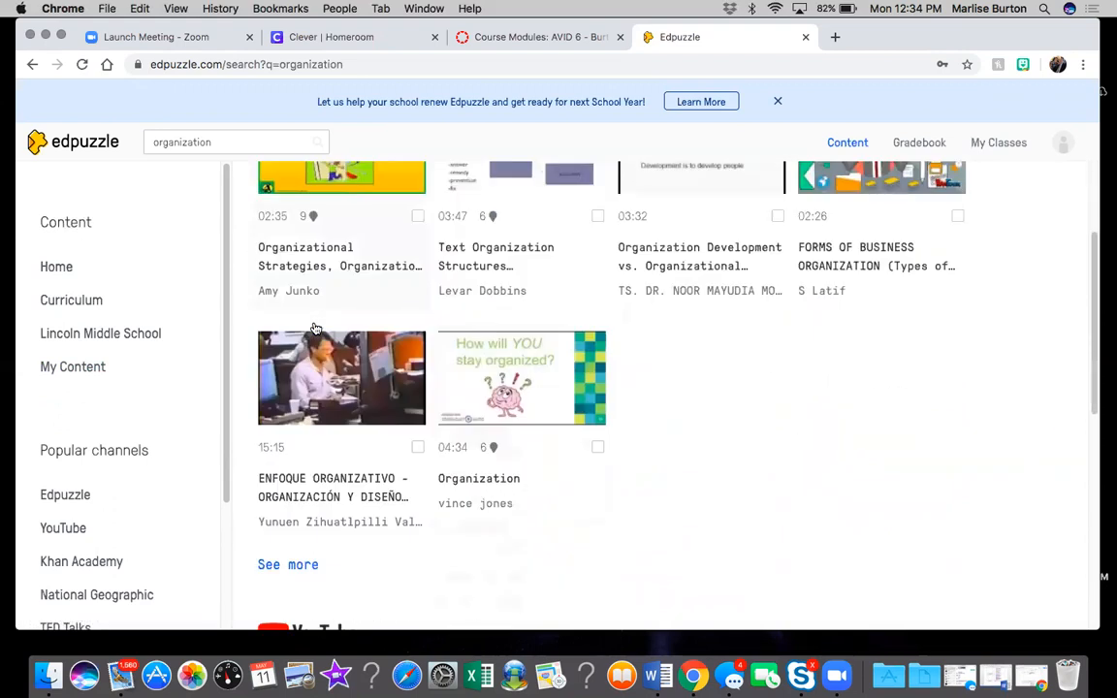
scroll(105, 493, down, 2)
scroll(105, 493, down, 1)
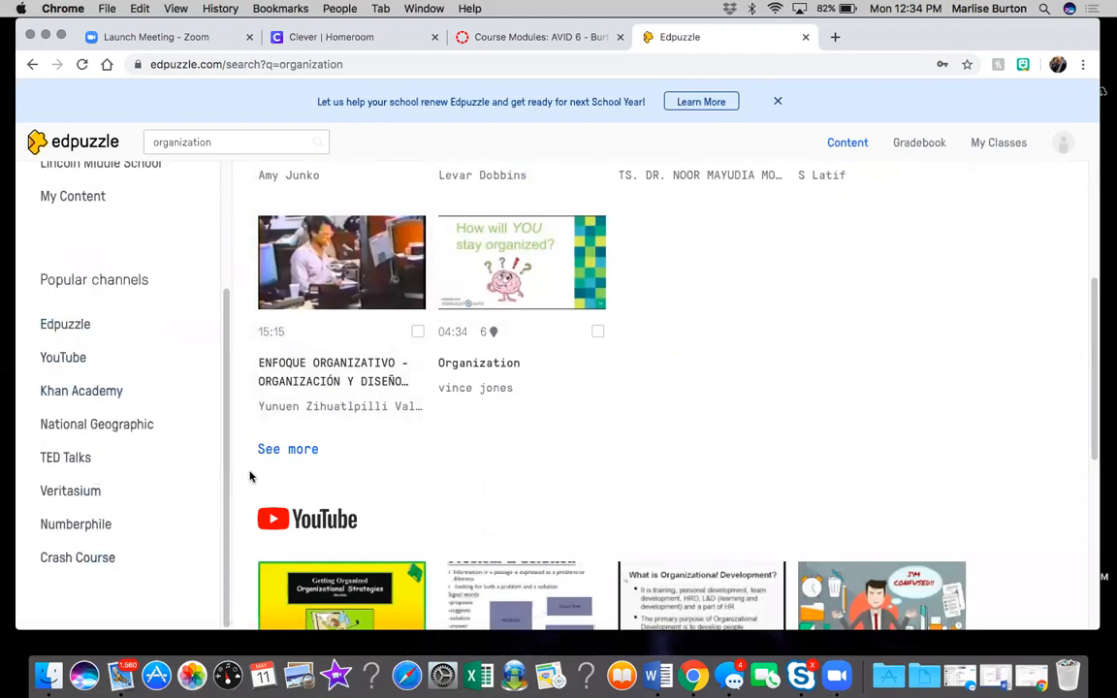
scroll(403, 425, up, 3)
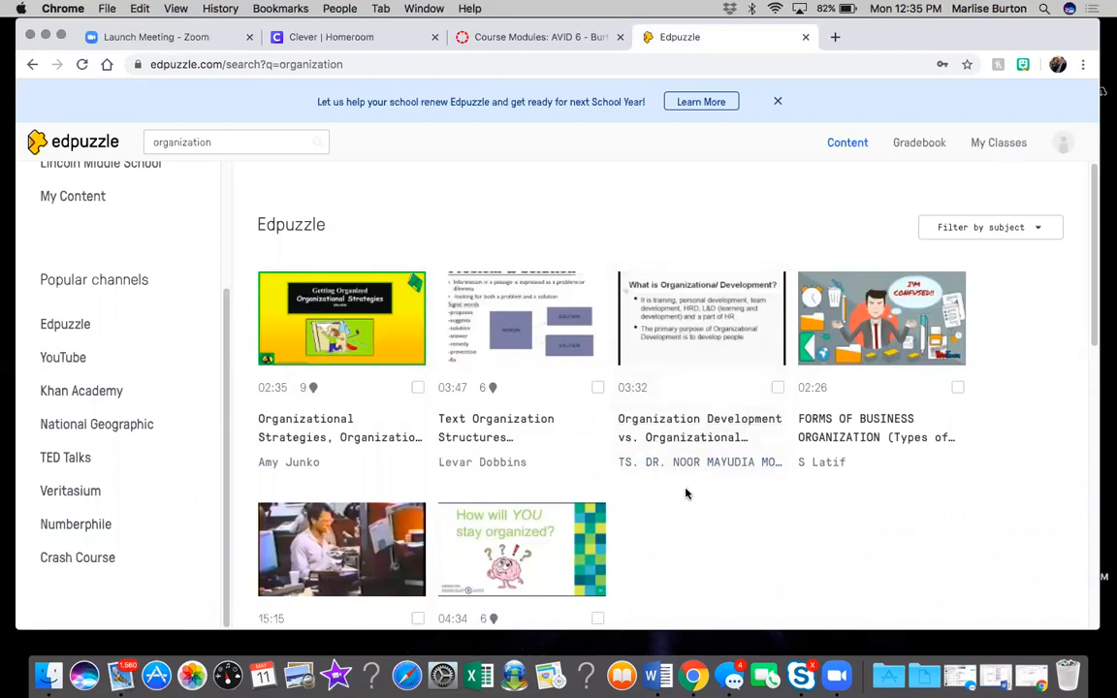
scroll(685, 494, down, 1)
scroll(687, 493, up, 1)
click(832, 431)
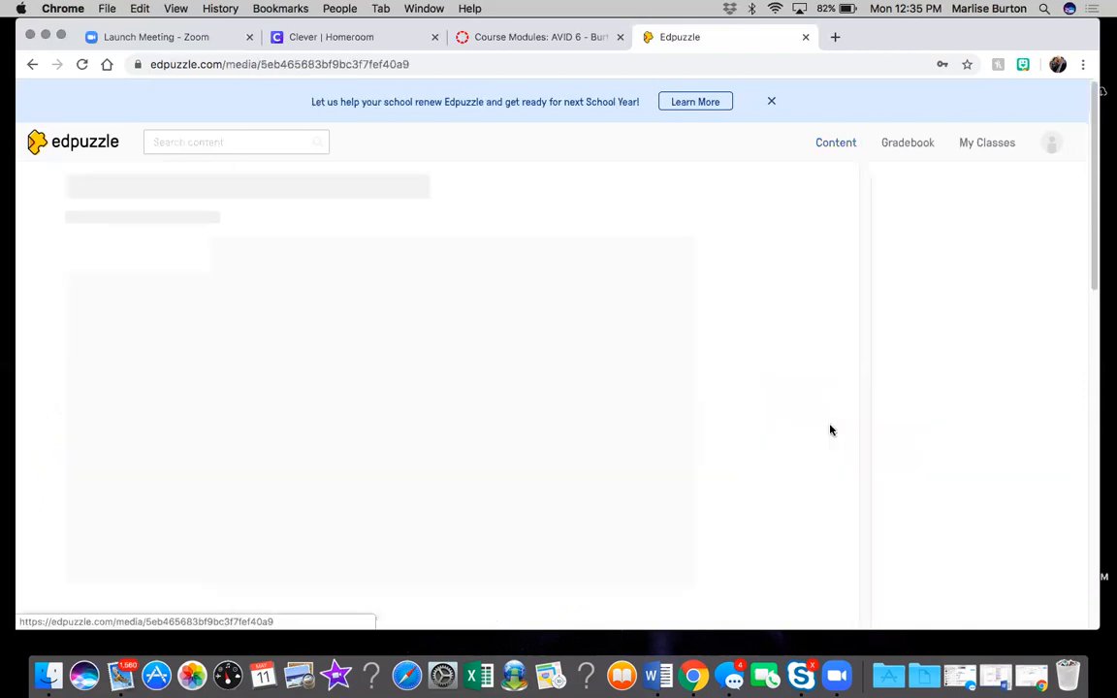
- Mute the video and preview its first few seconds, then pause it
scroll(624, 380, down, 1)
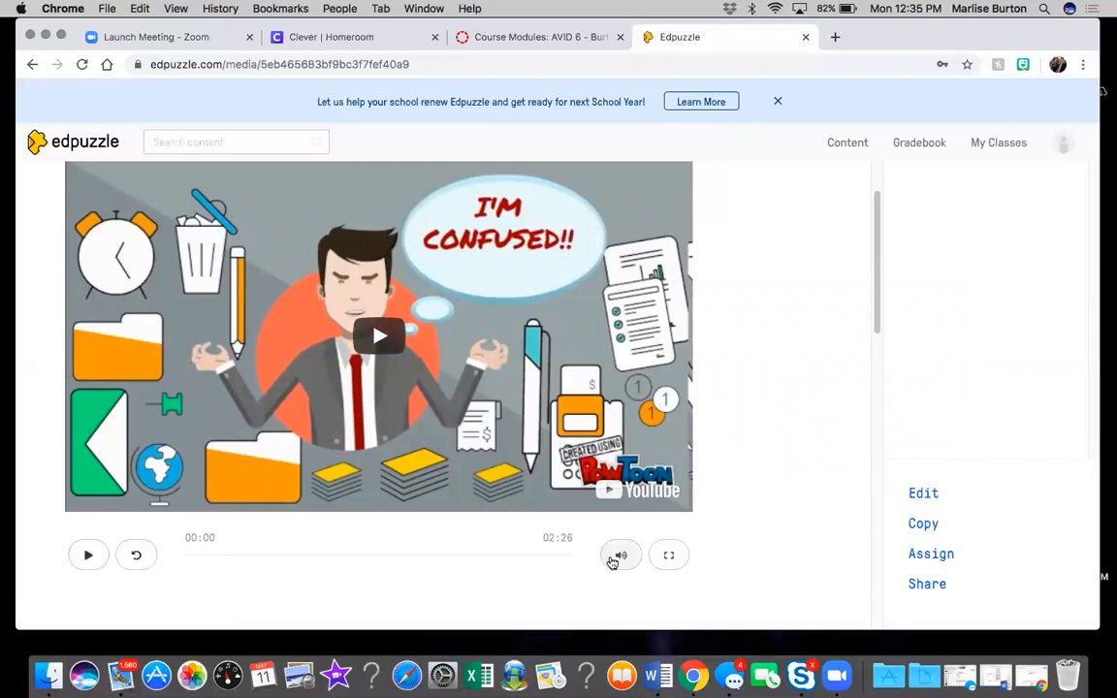
mouse_move(613, 557)
drag(665, 520, 576, 520)
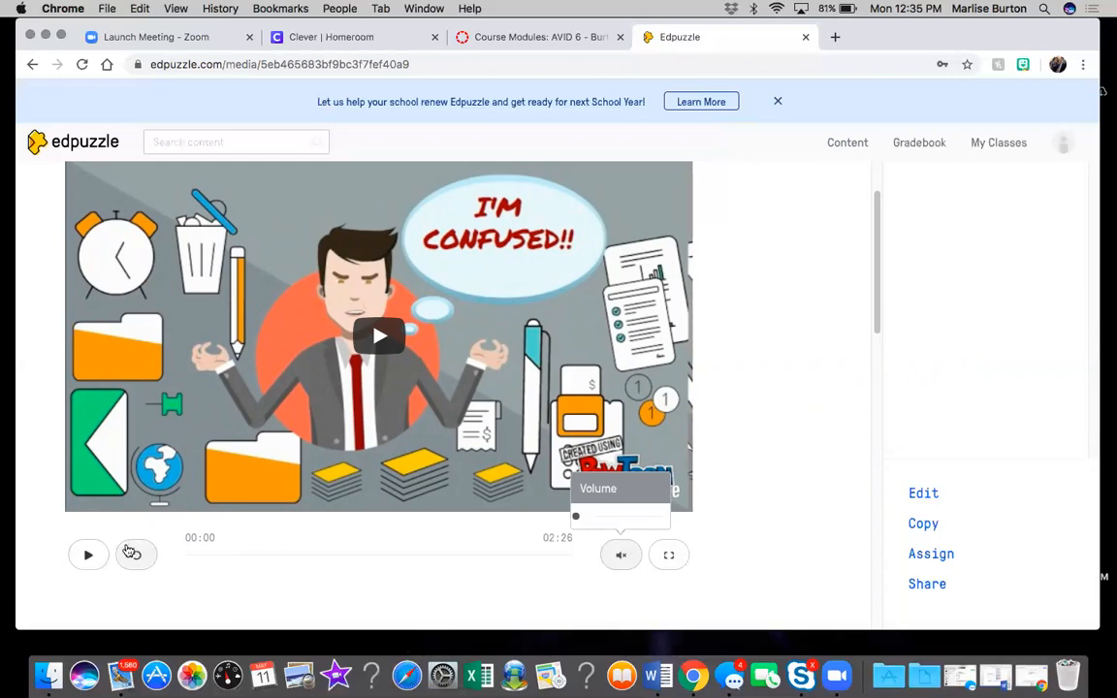
click(92, 558)
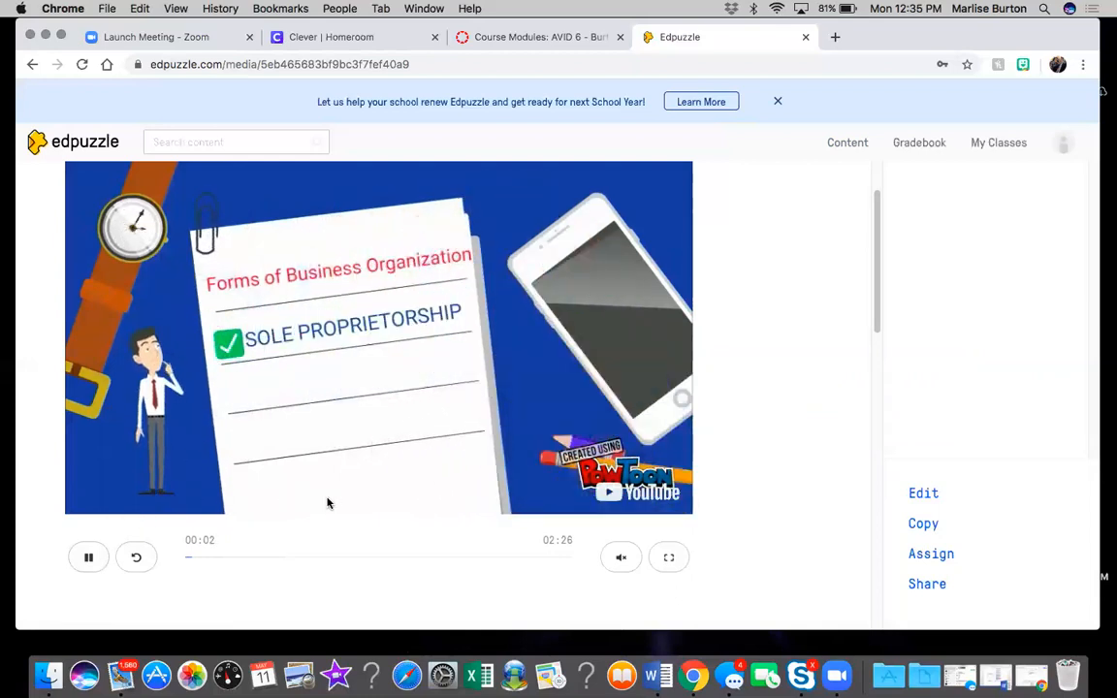
click(91, 561)
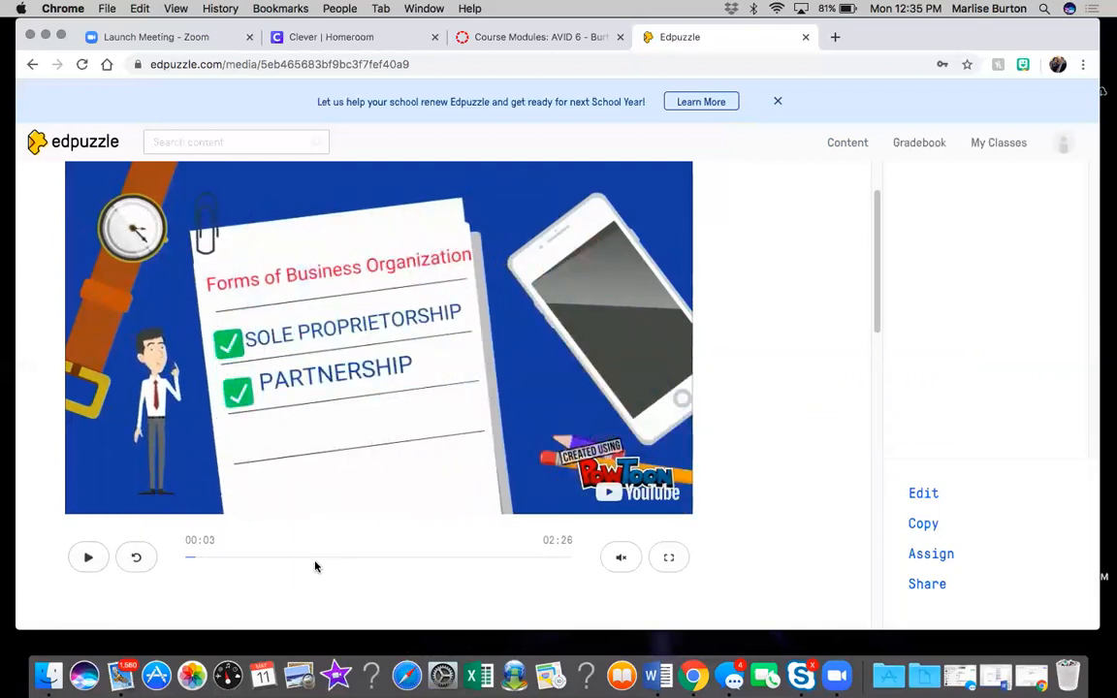
- Open the video for editing and move the playhead on the cut timeline to 02:32
scroll(539, 464, down, 2)
scroll(538, 464, up, 1)
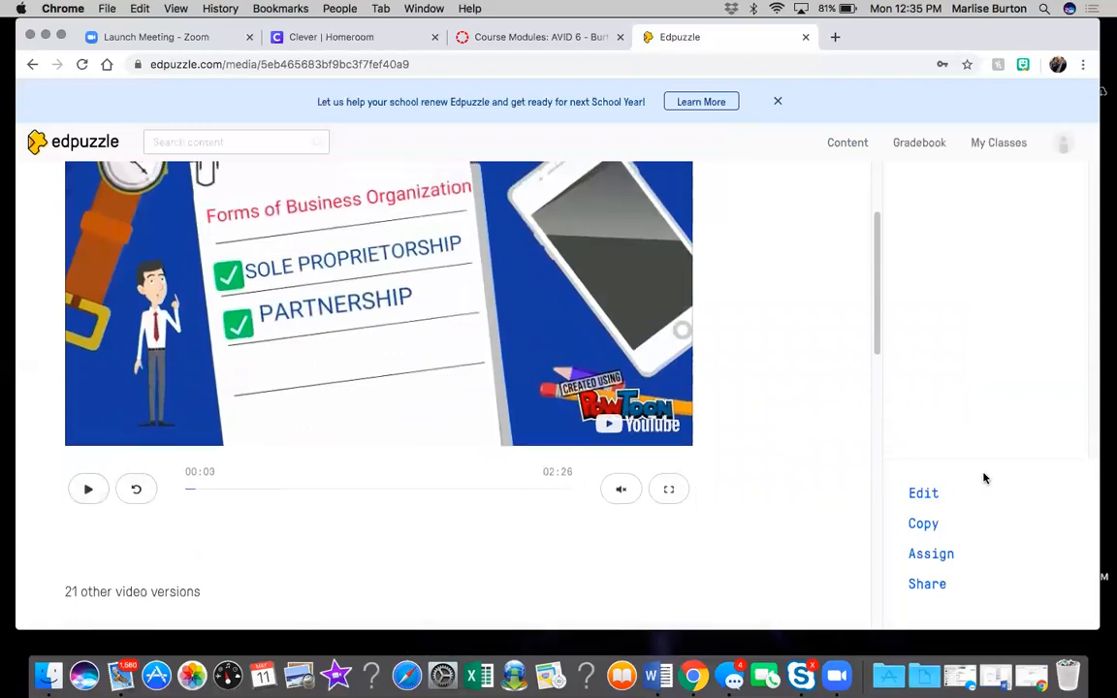
click(926, 495)
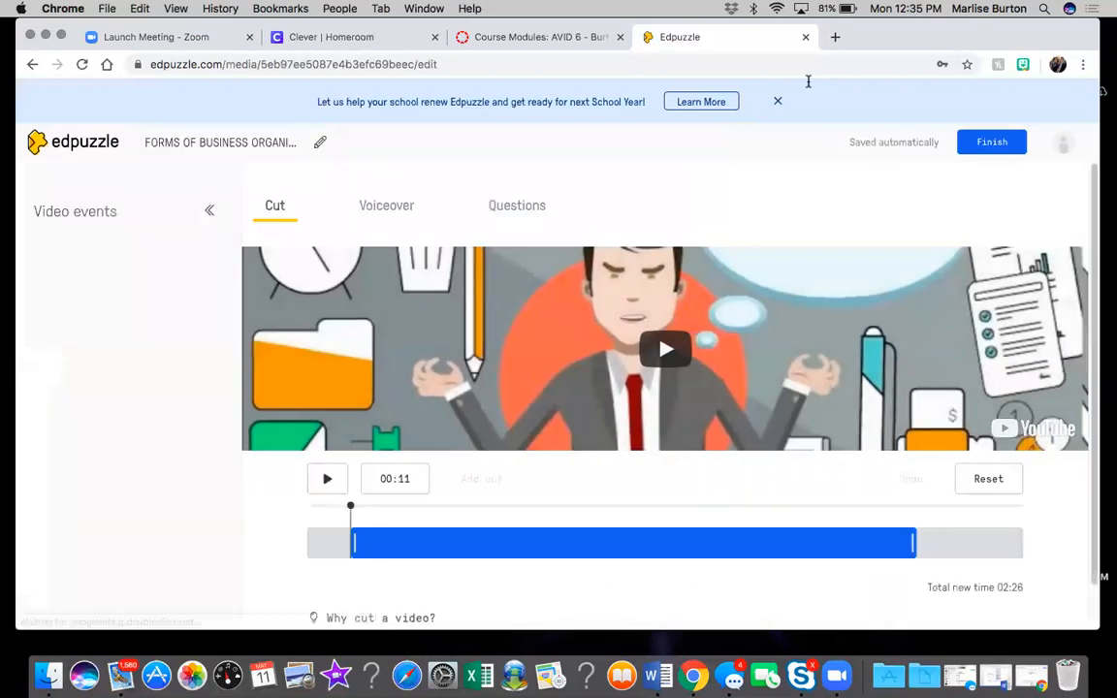
drag(917, 24, 880, 25)
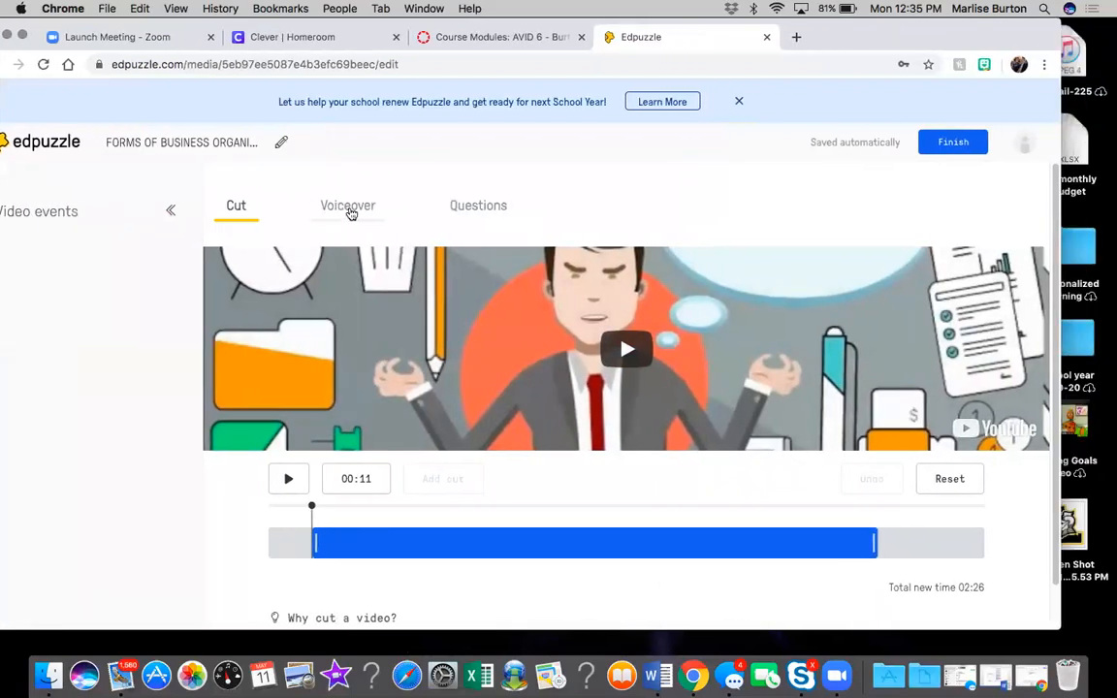
drag(872, 544, 824, 543)
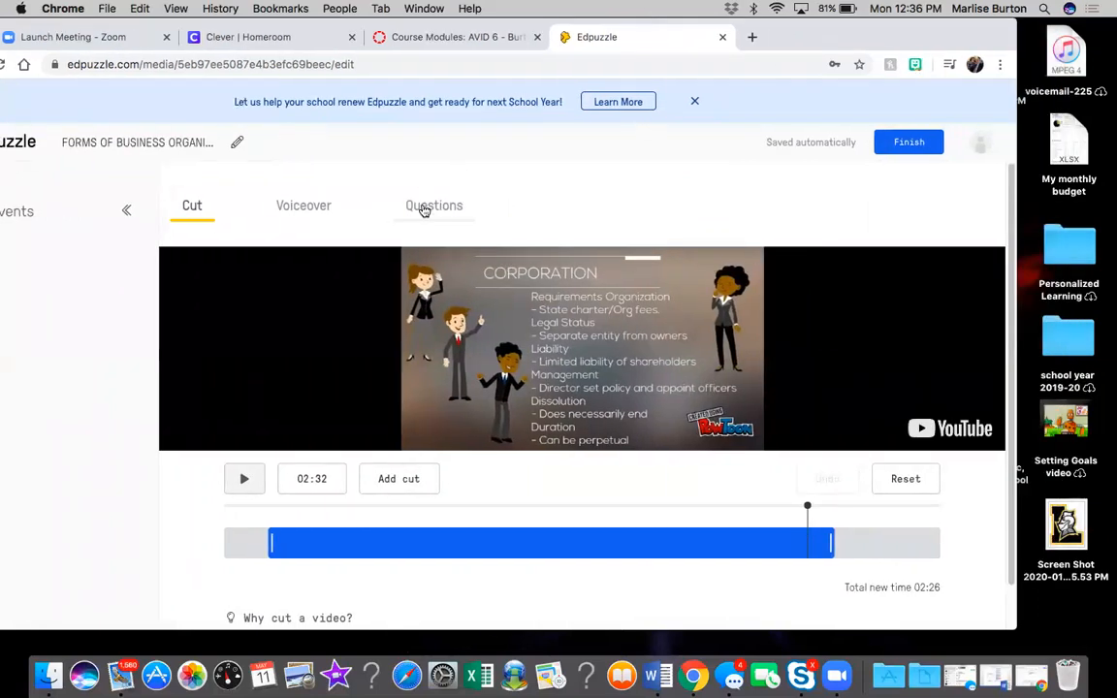
- Add and save an open-ended question at 02:21 asking "What are 2 requirements of organization in a Corporation?"
click(424, 208)
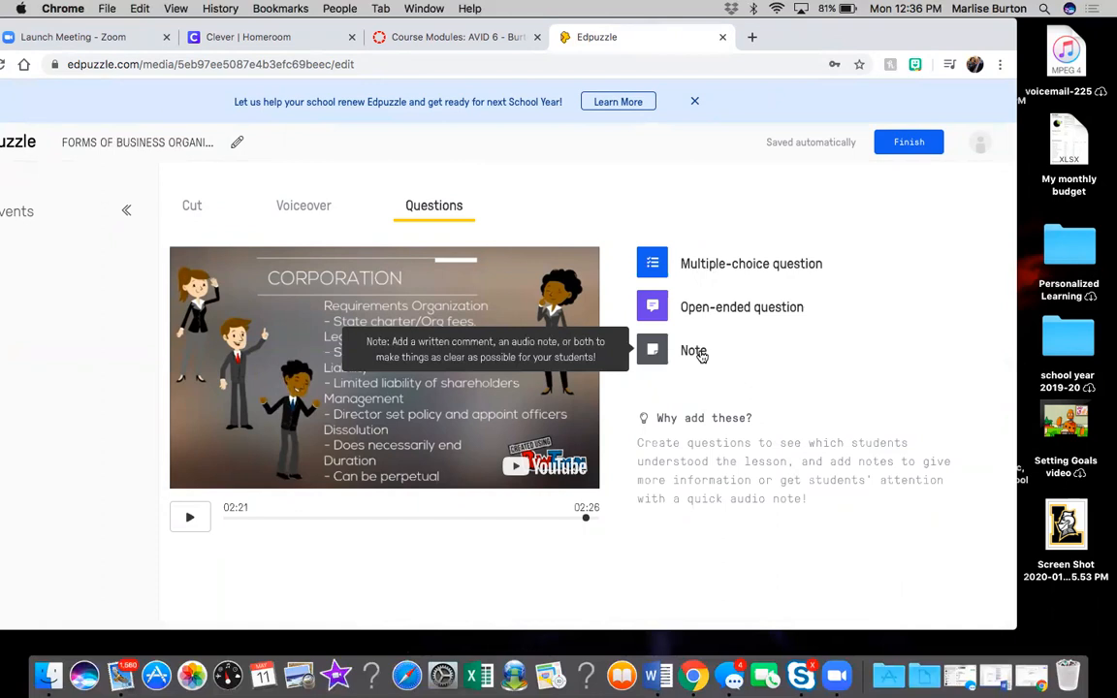
click(735, 308)
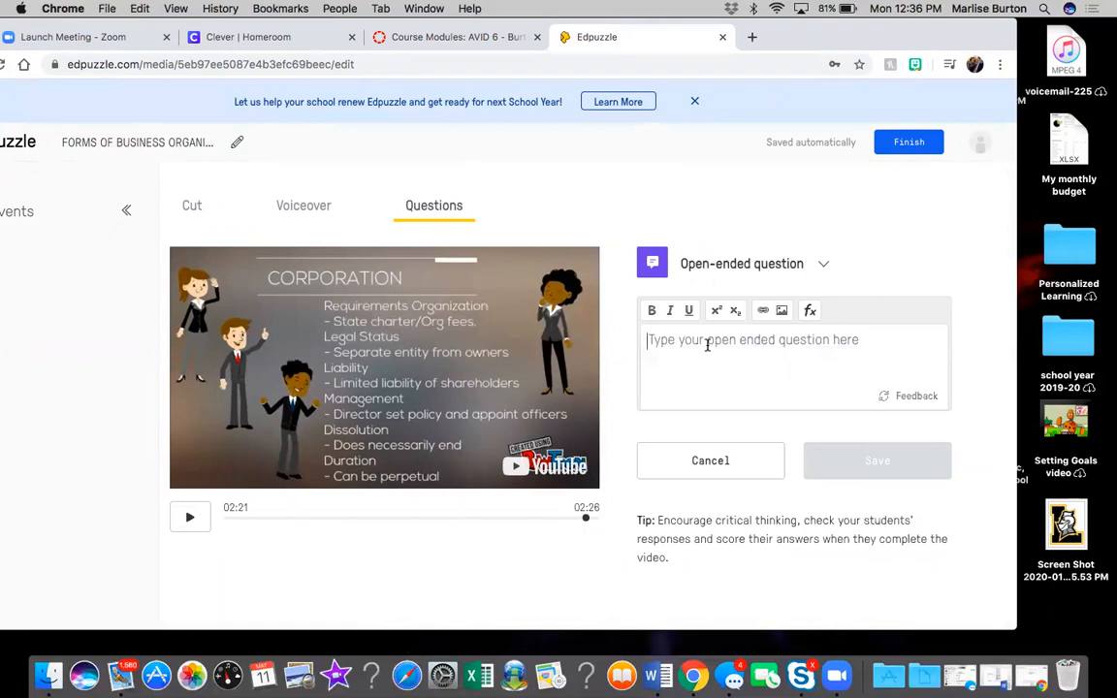
text(What are 2 requirements of organization in a Corporation?)
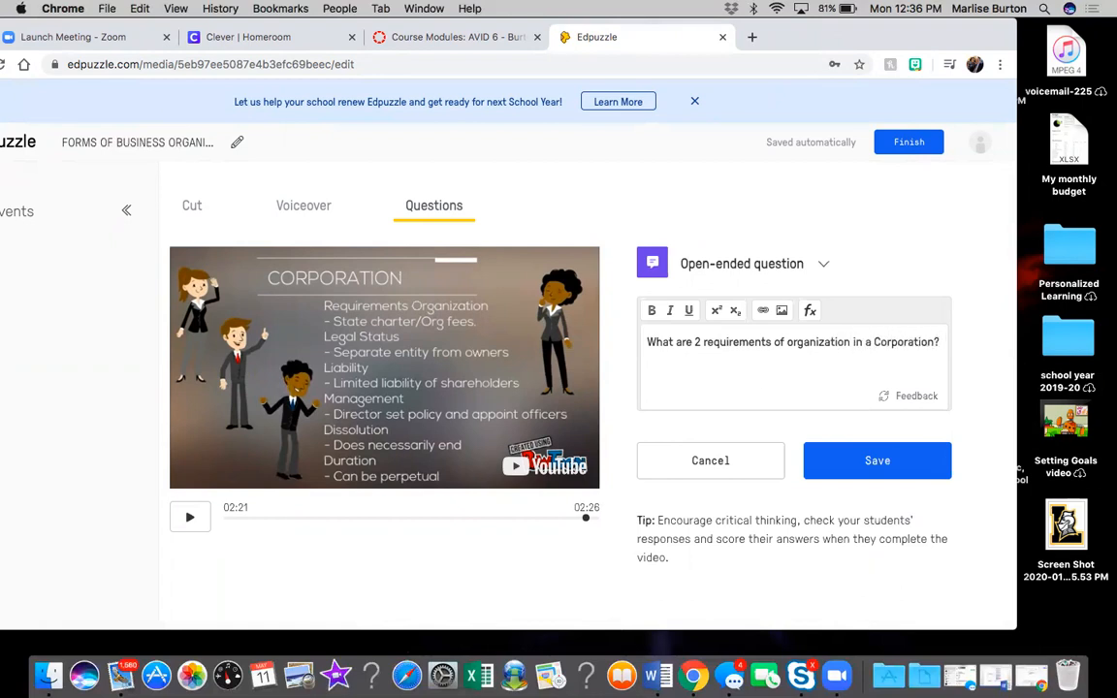
click(913, 464)
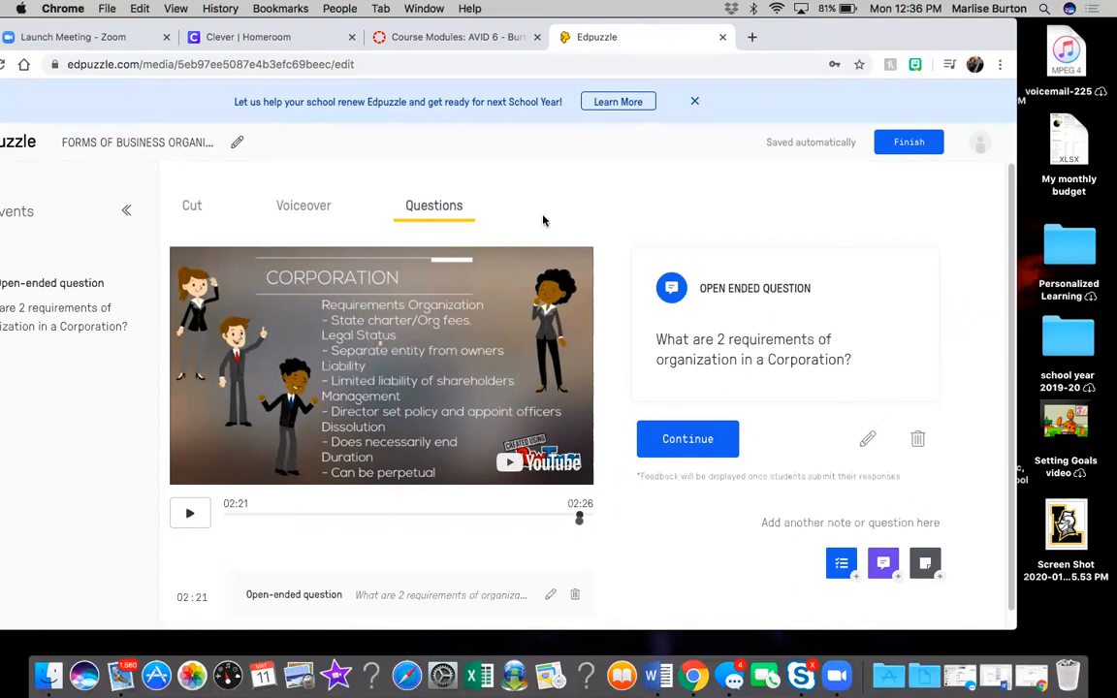
- Finish editing the video and review the page of the saved lesson
click(904, 145)
drag(804, 35, 888, 36)
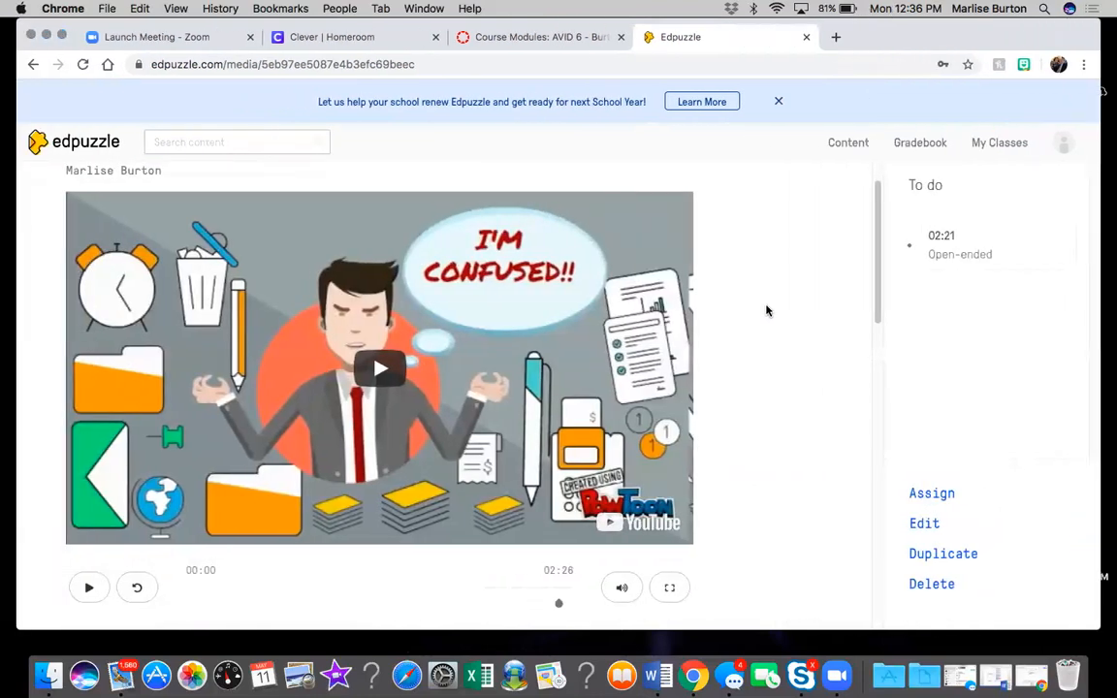
scroll(767, 310, up, 1)
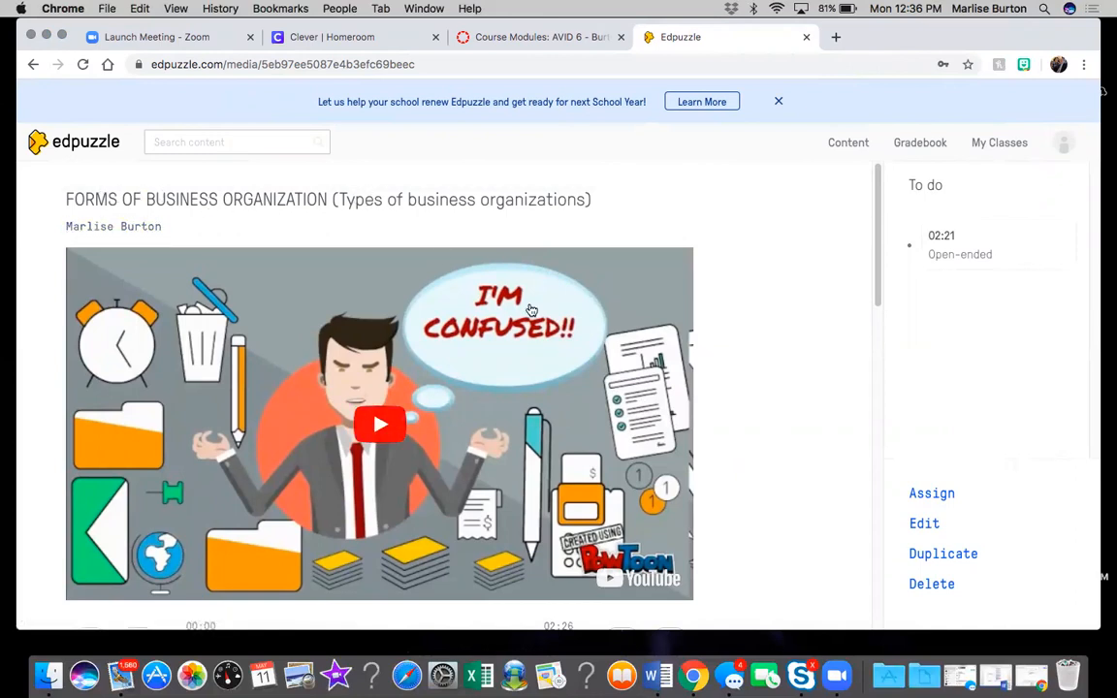
scroll(523, 339, down, 1)
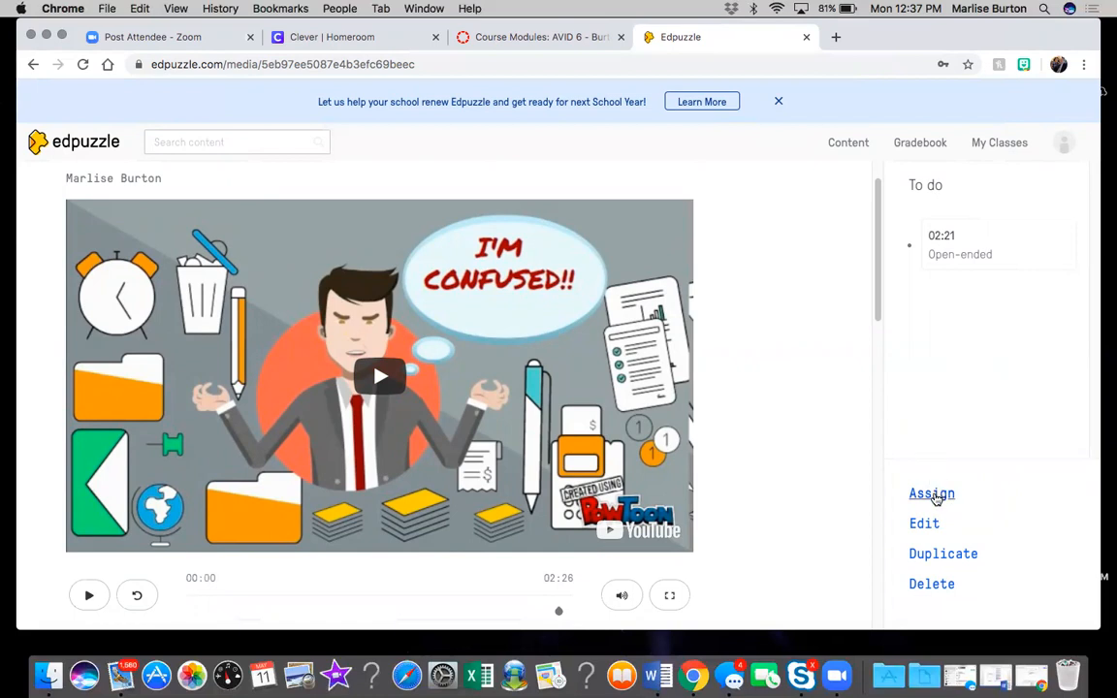
- Assign the video to all students in the Grade 6 ELA class, without a due date, and review the assignment page
click(932, 494)
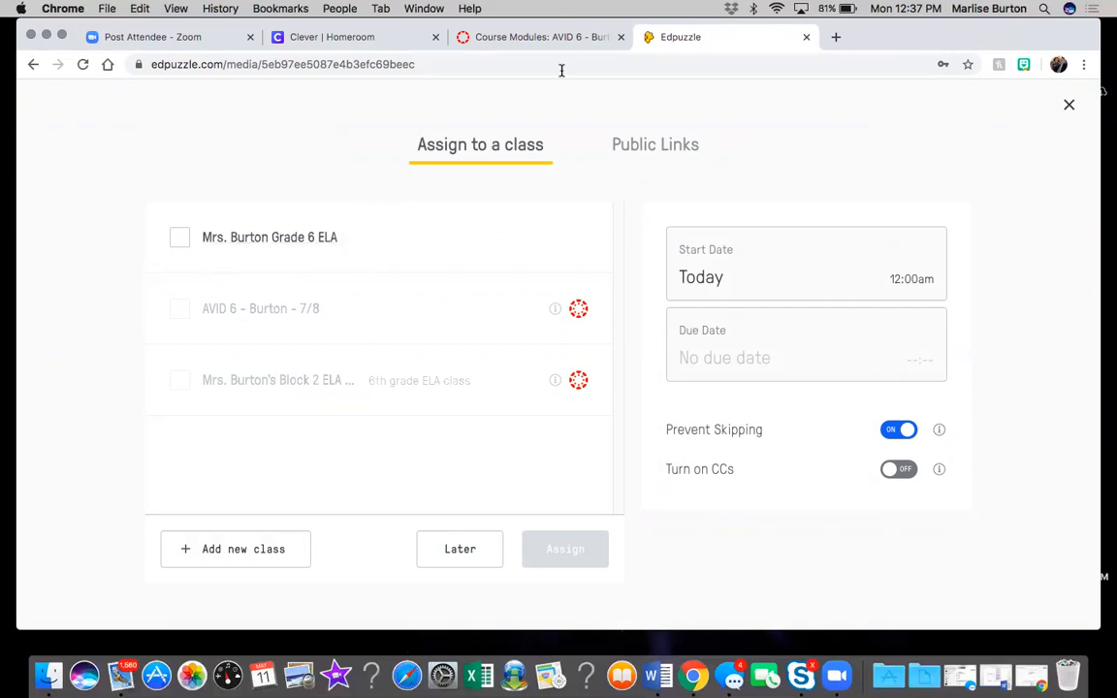
click(182, 240)
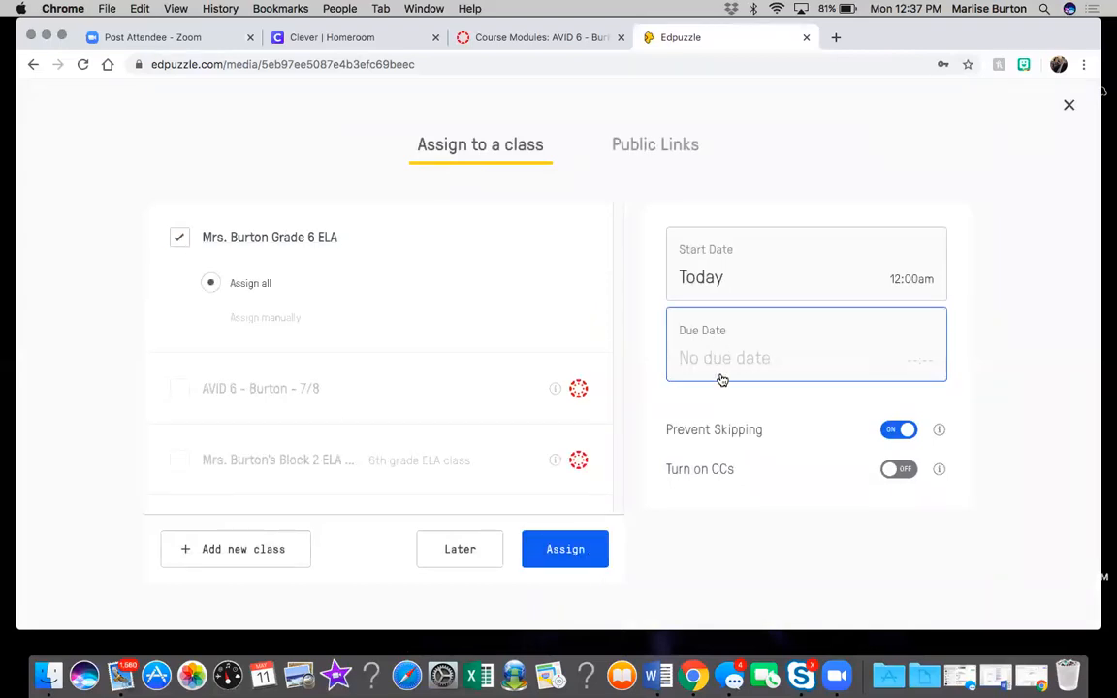
click(567, 550)
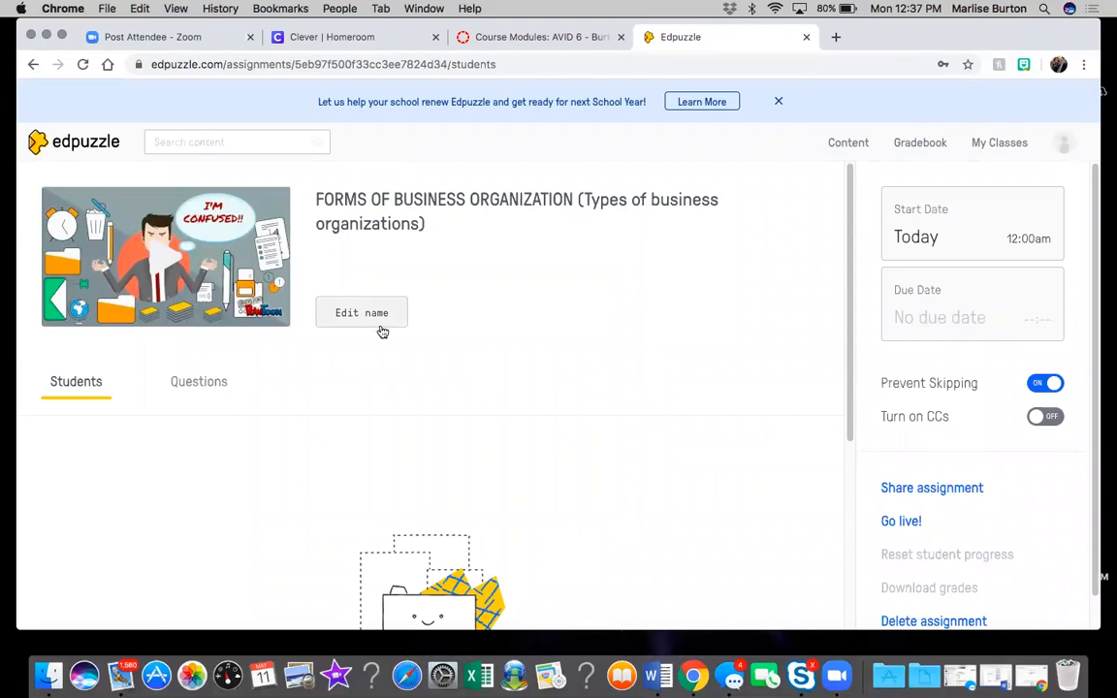
scroll(607, 341, down, 3)
scroll(608, 341, up, 3)
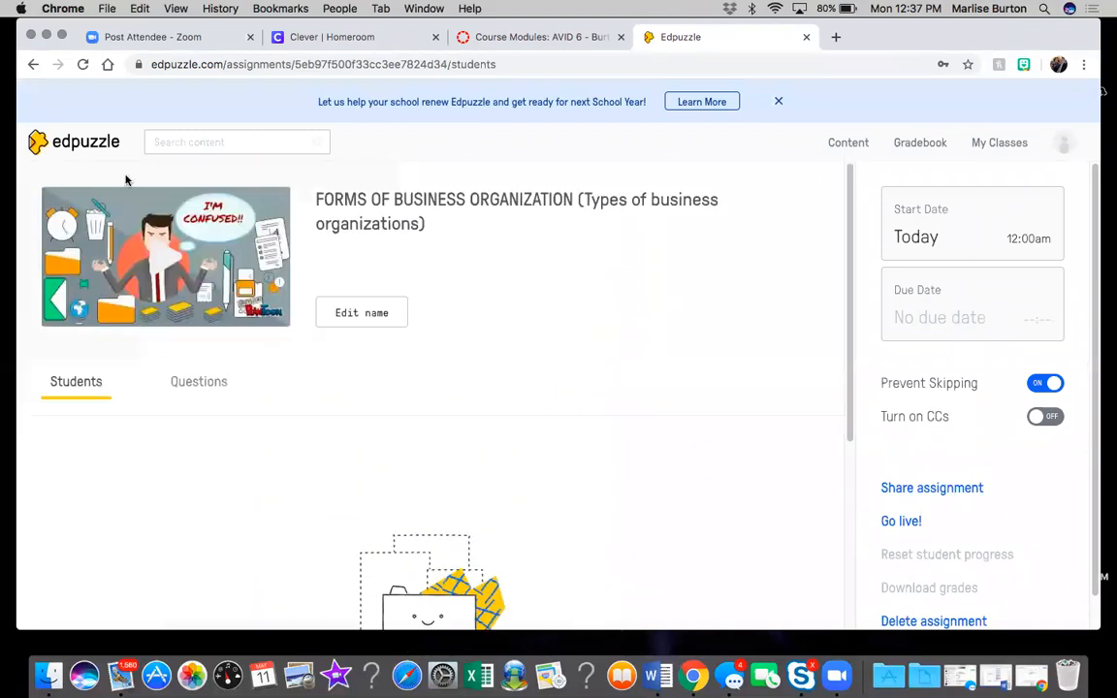
- Return to the Edpuzzle home page and look through the videos listed in My Content
click(80, 146)
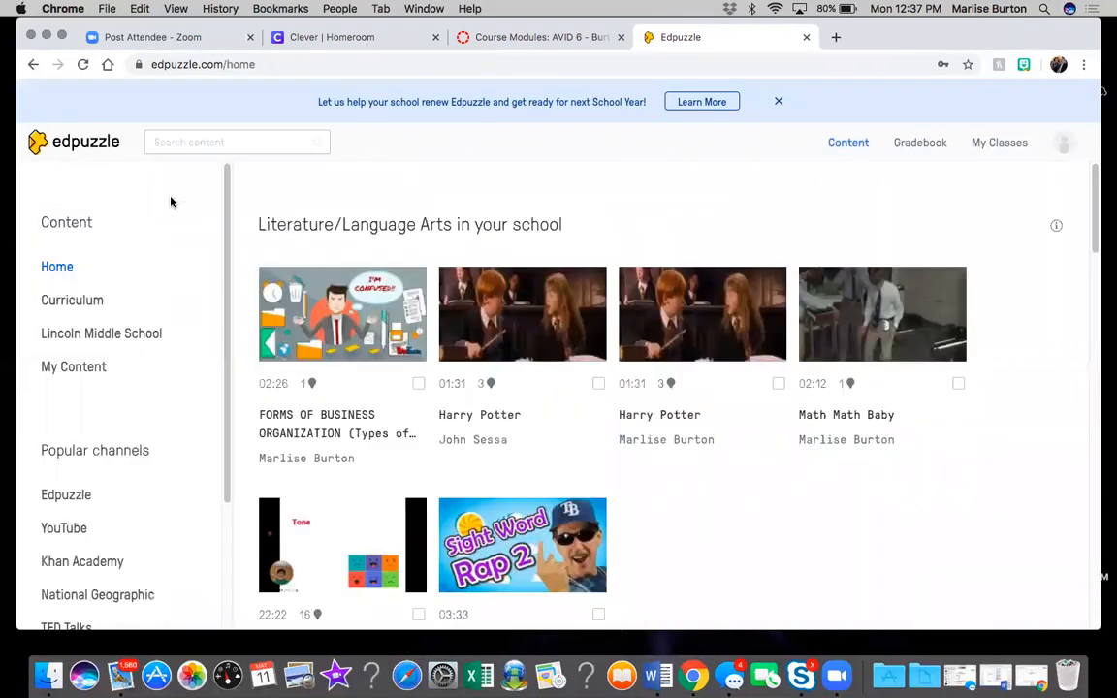
click(68, 369)
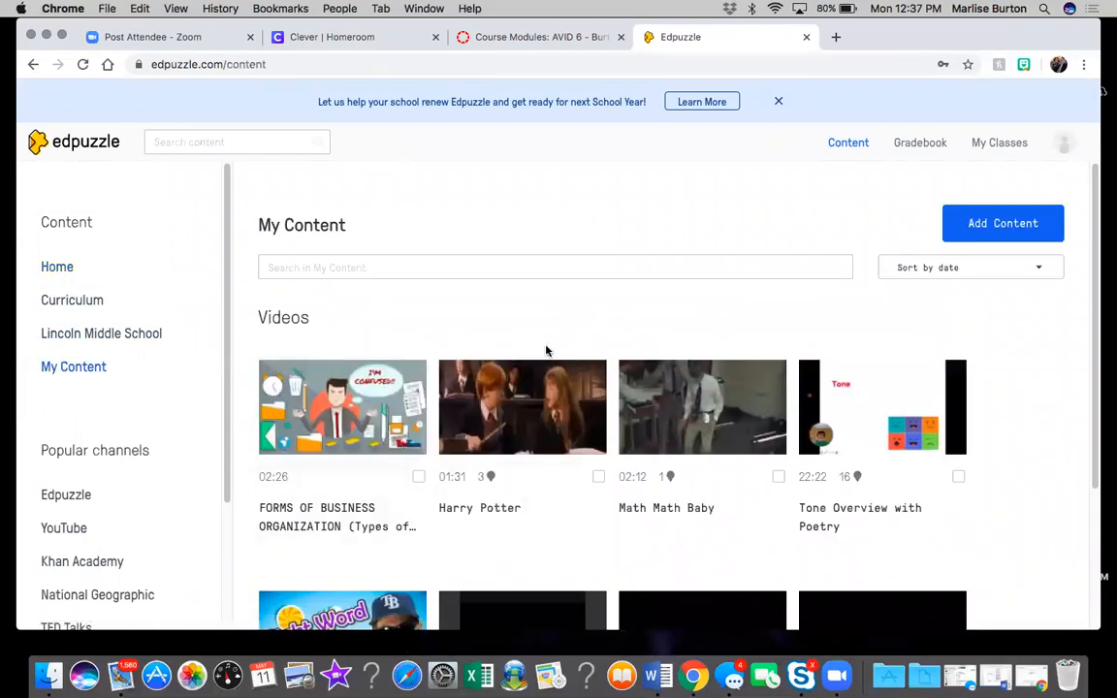
scroll(573, 348, down, 3)
scroll(572, 347, up, 3)
- Examine the Lincoln Middle School content, including its full Literature/Language Arts video list, and return to the home page
click(133, 336)
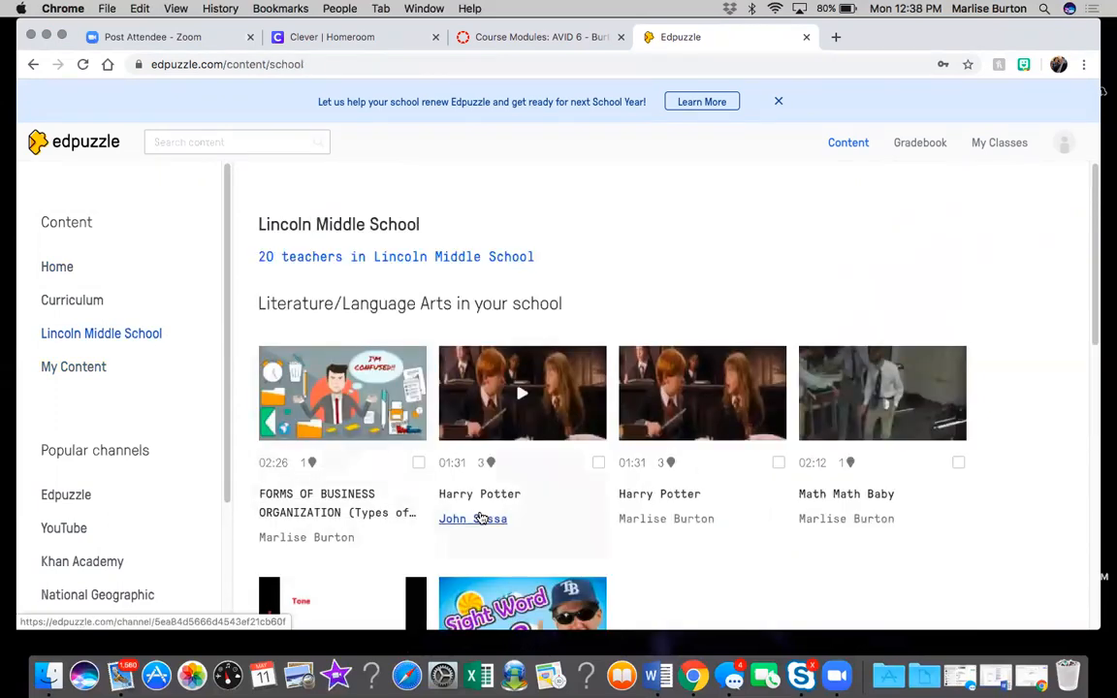
scroll(465, 503, down, 2)
scroll(362, 479, down, 5)
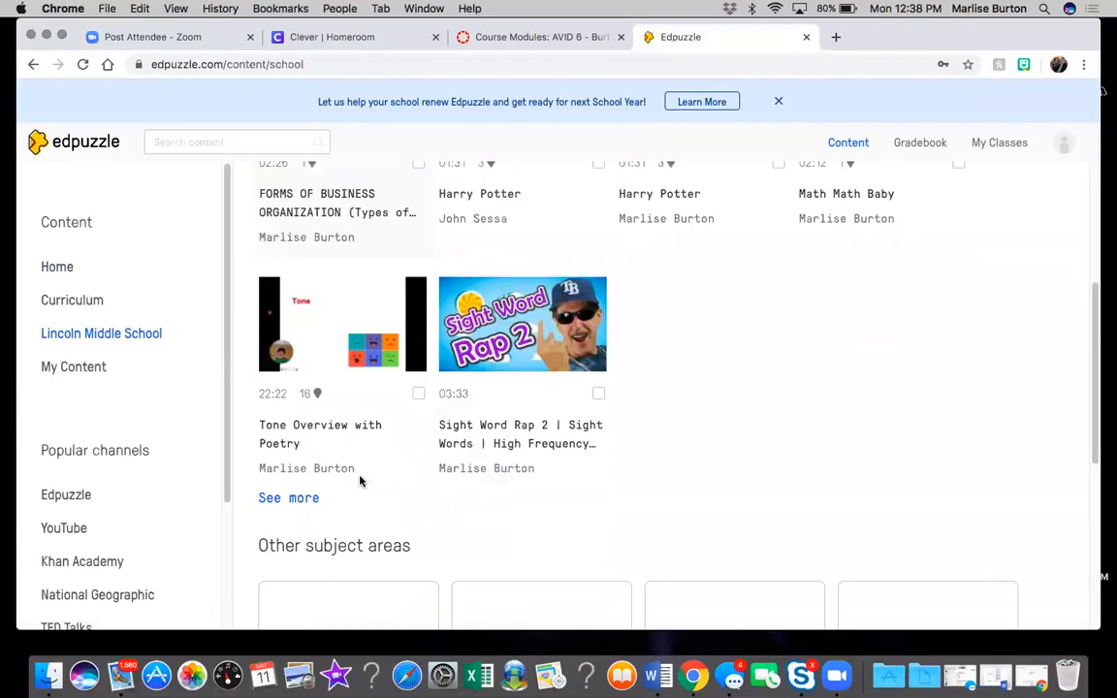
click(300, 498)
scroll(594, 432, down, 8)
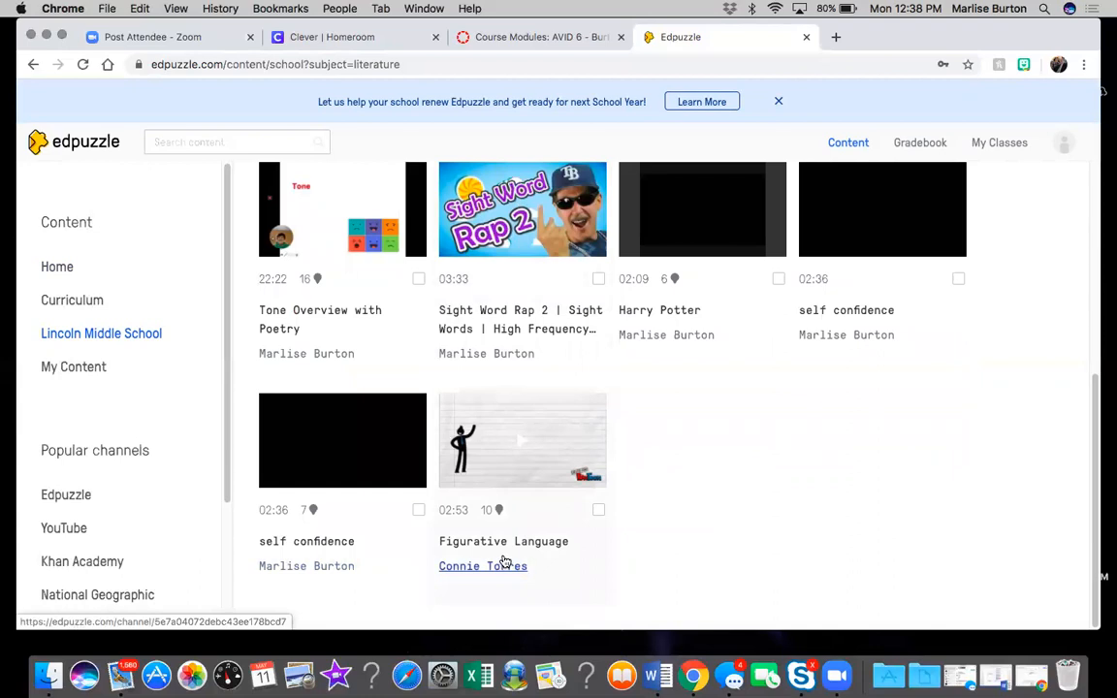
scroll(291, 408, up, 8)
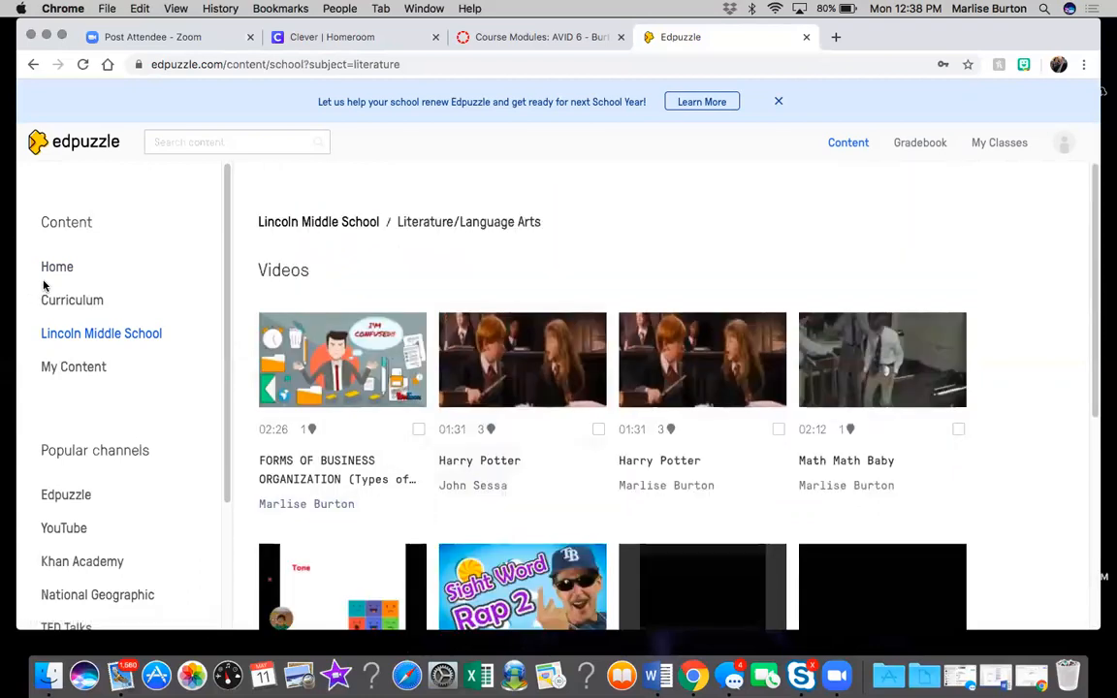
click(56, 275)
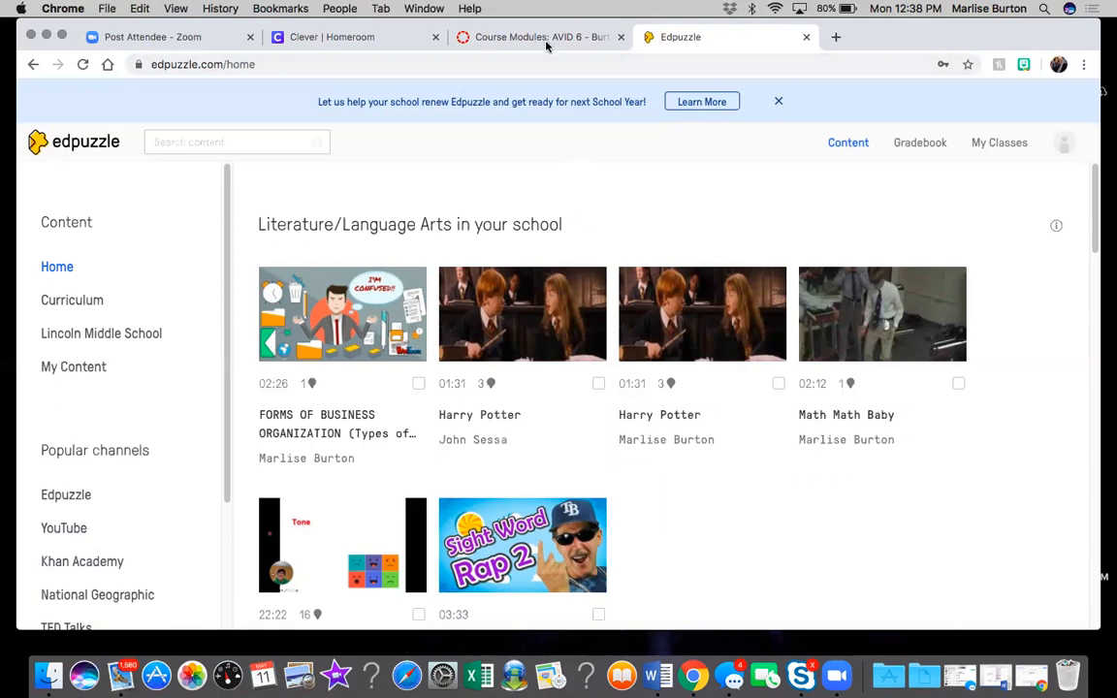
- Switch to the Canvas course modules and add a new assignment named "Edpuzzle- Organization 5/11" to the Practice Module for Edpuzzle and 365
mouse_move(889, 43)
mouse_down()
mouse_move(894, 66)
mouse_move(857, 97)
mouse_move(894, 37)
mouse_up()
click(511, 92)
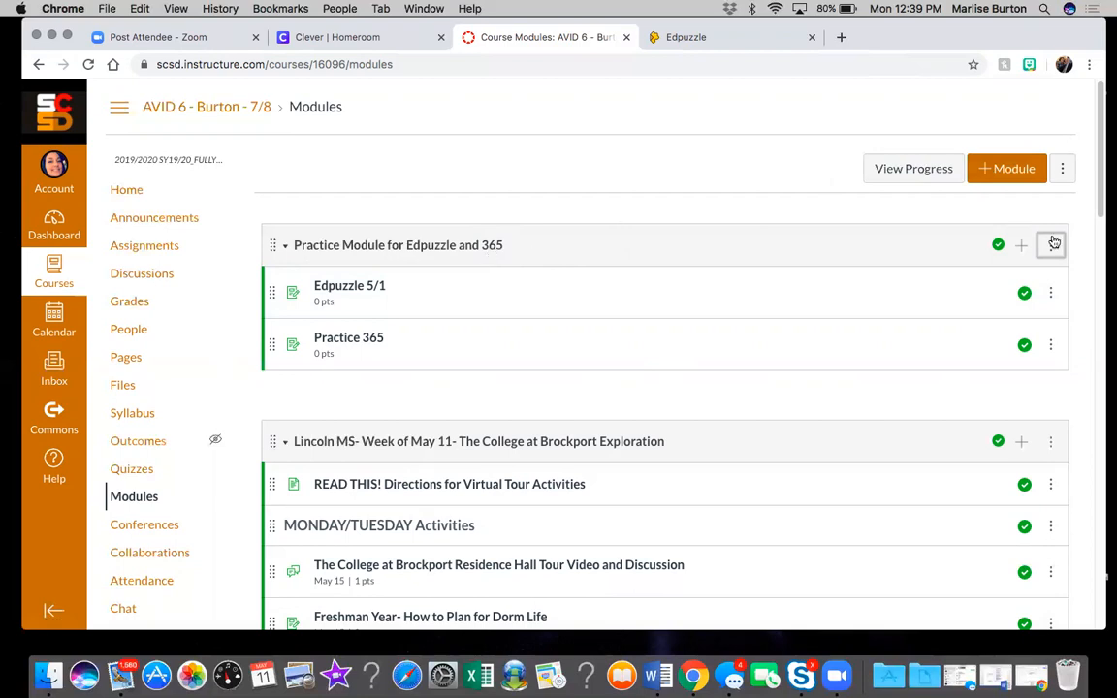
click(1021, 246)
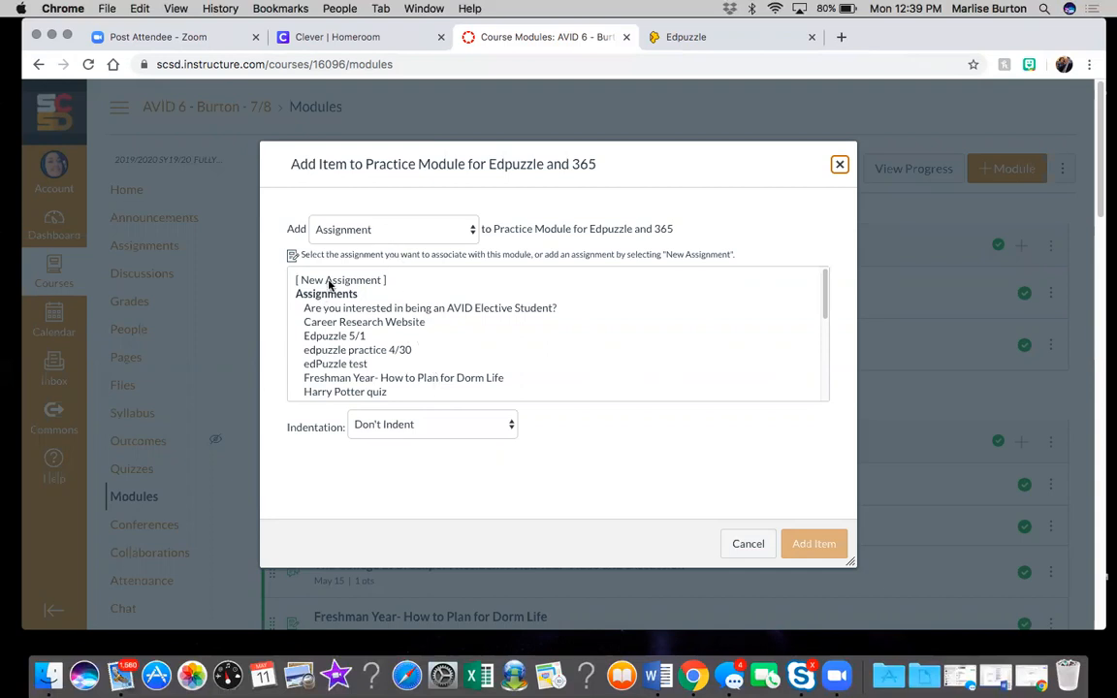
click(298, 277)
click(436, 427)
text(E)
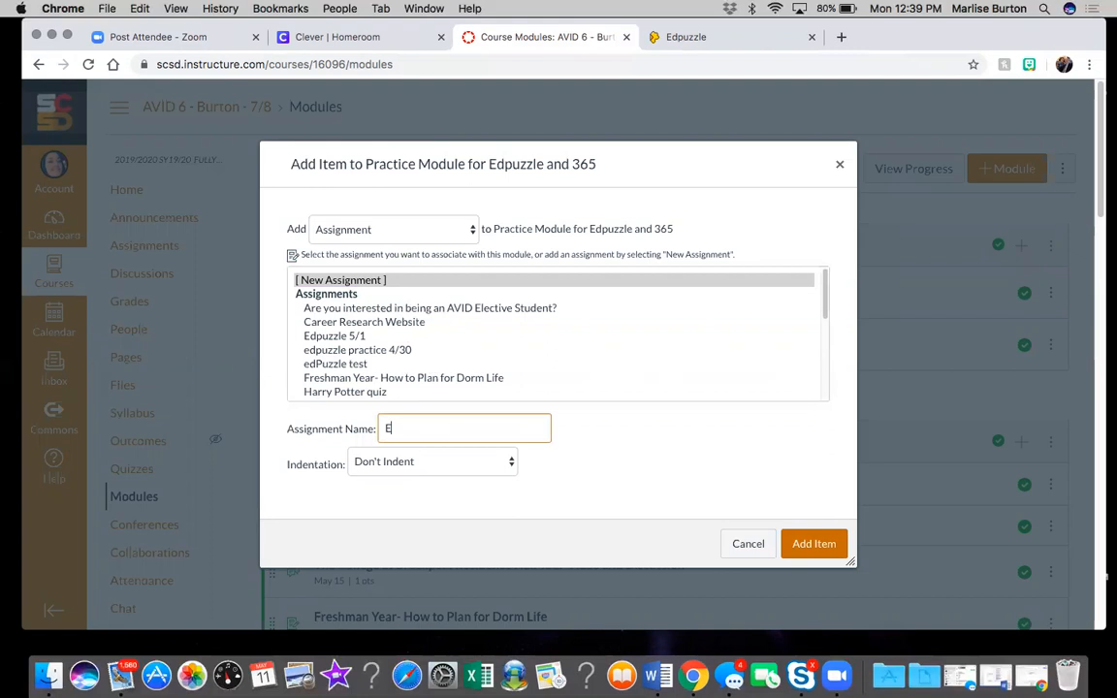
text(dpuzzle- Organization 5/11)
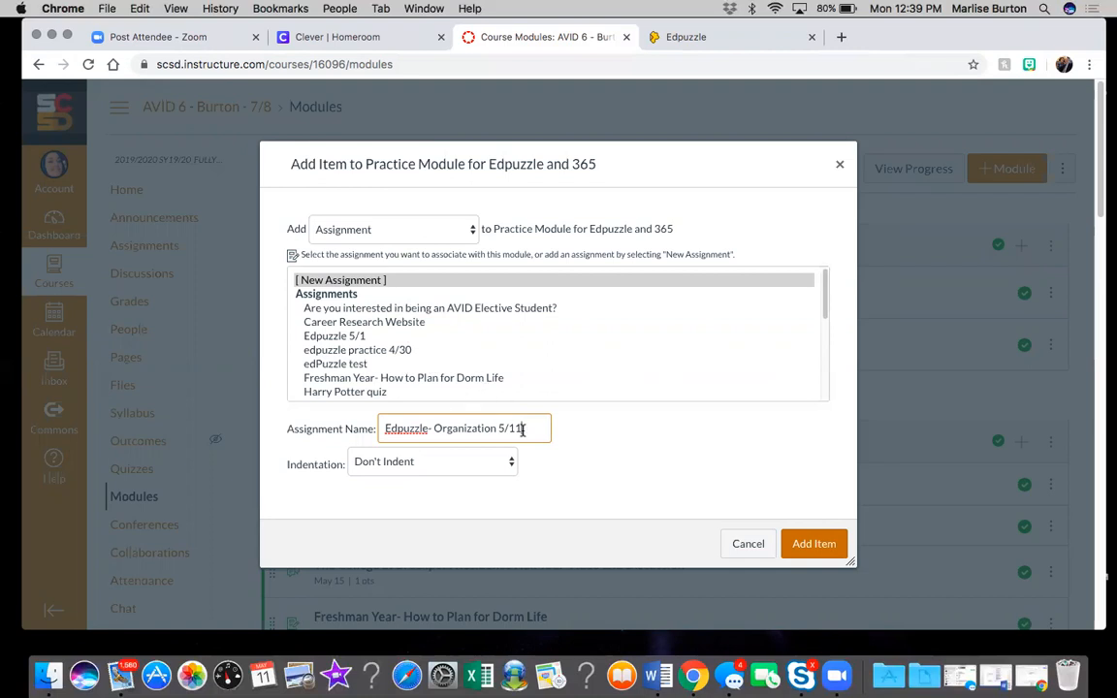
click(813, 549)
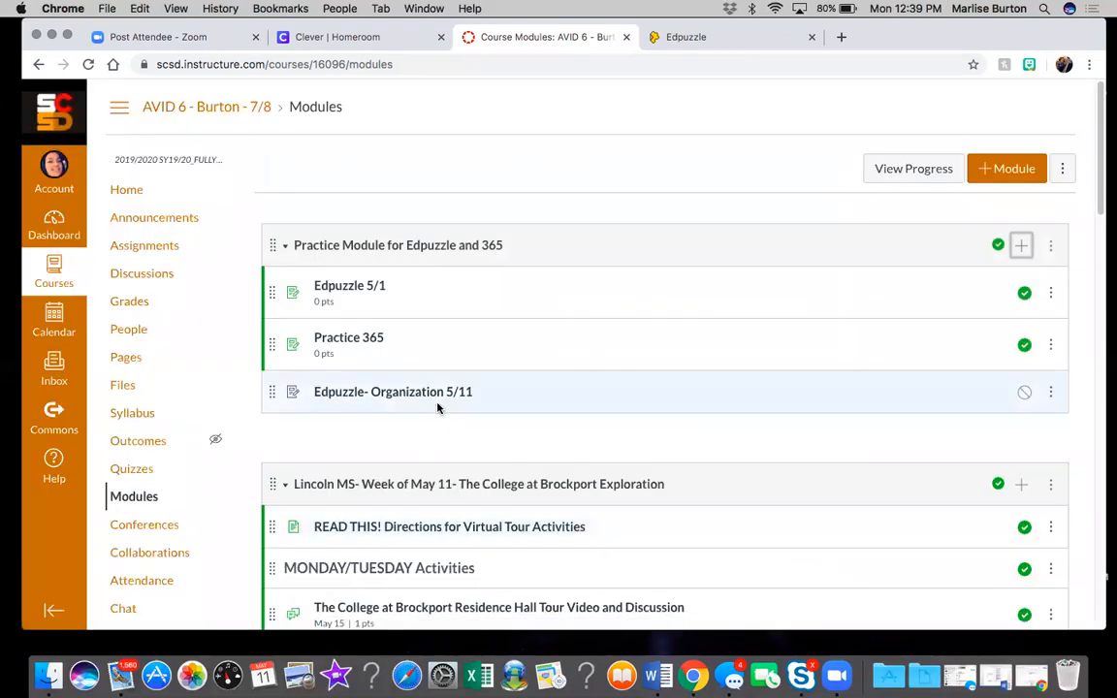
- Open the Edpuzzle- Organization 5/11 assignment for editing and enter the description "Please watch the video attached and answering the questions."
click(421, 398)
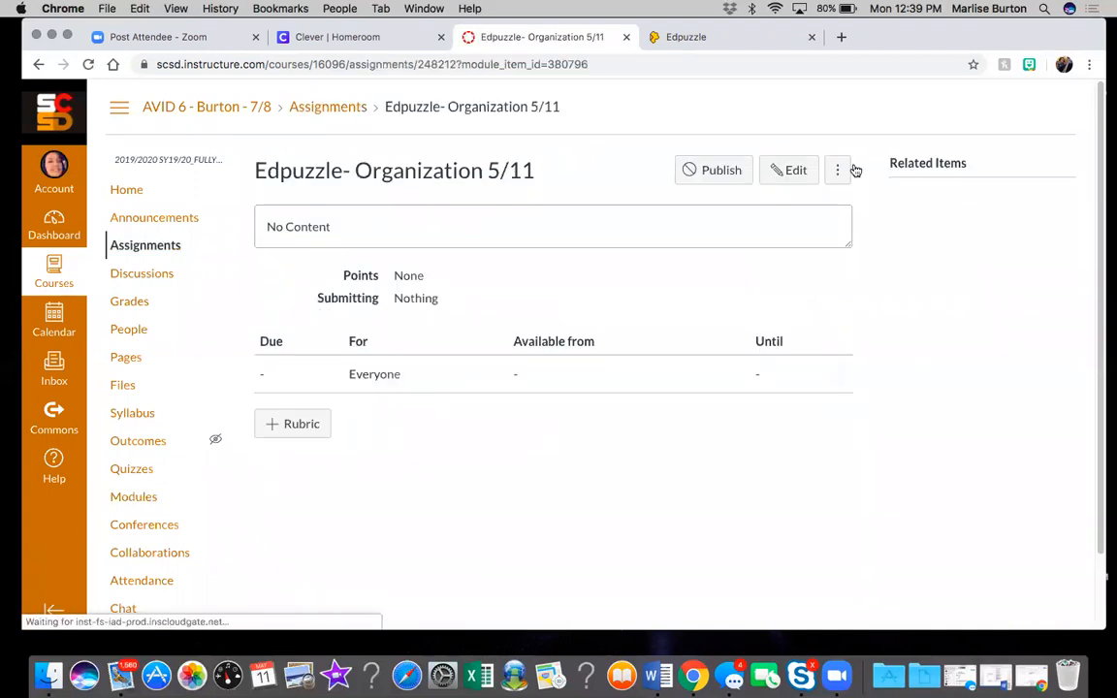
click(793, 172)
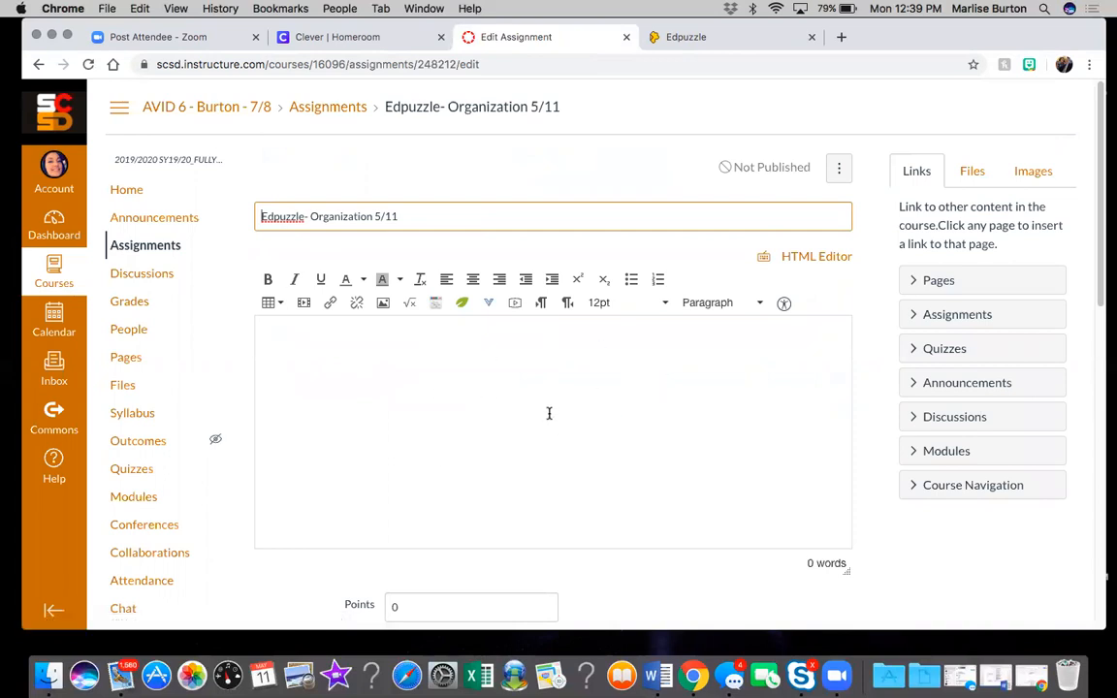
click(384, 346)
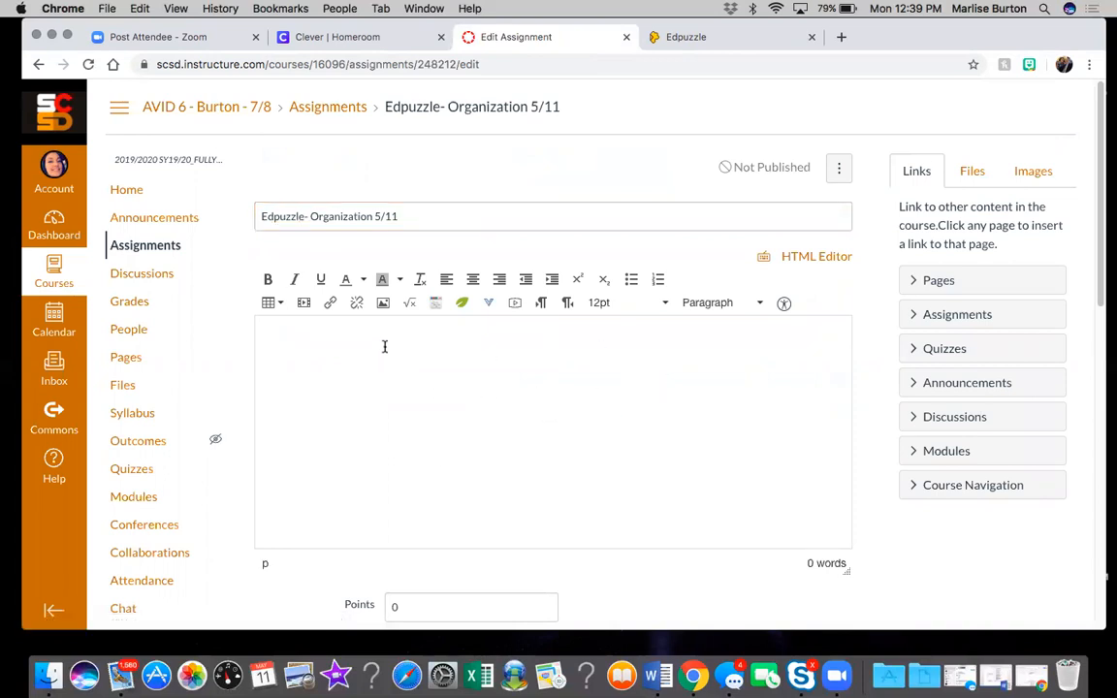
text(Please watch the )
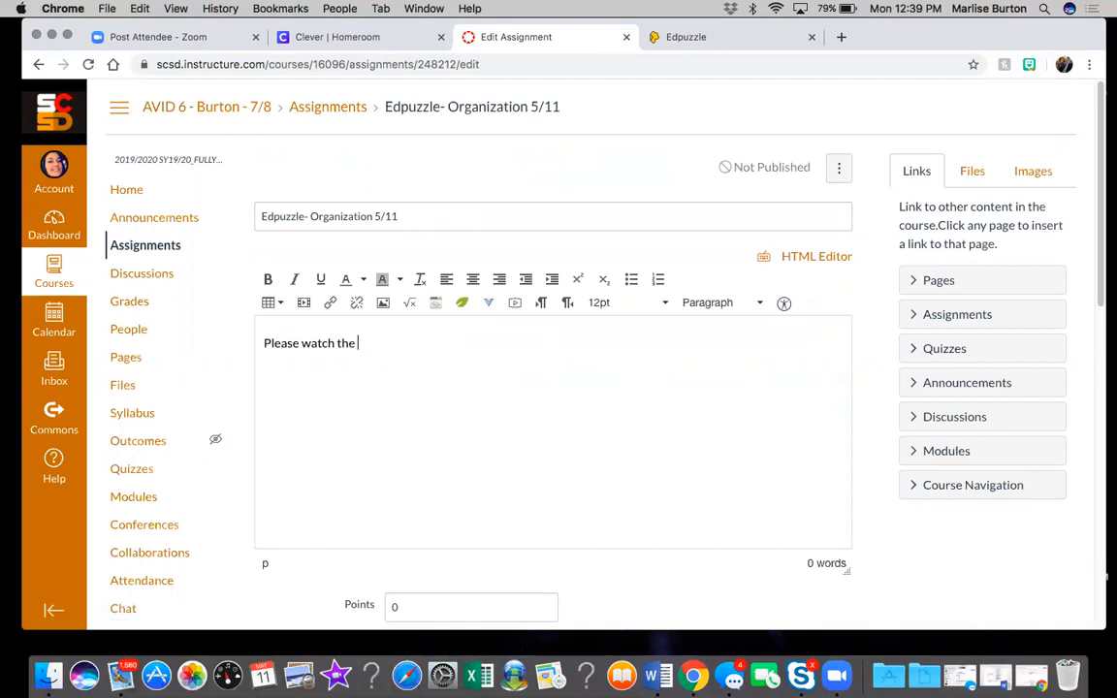
text(video attached a)
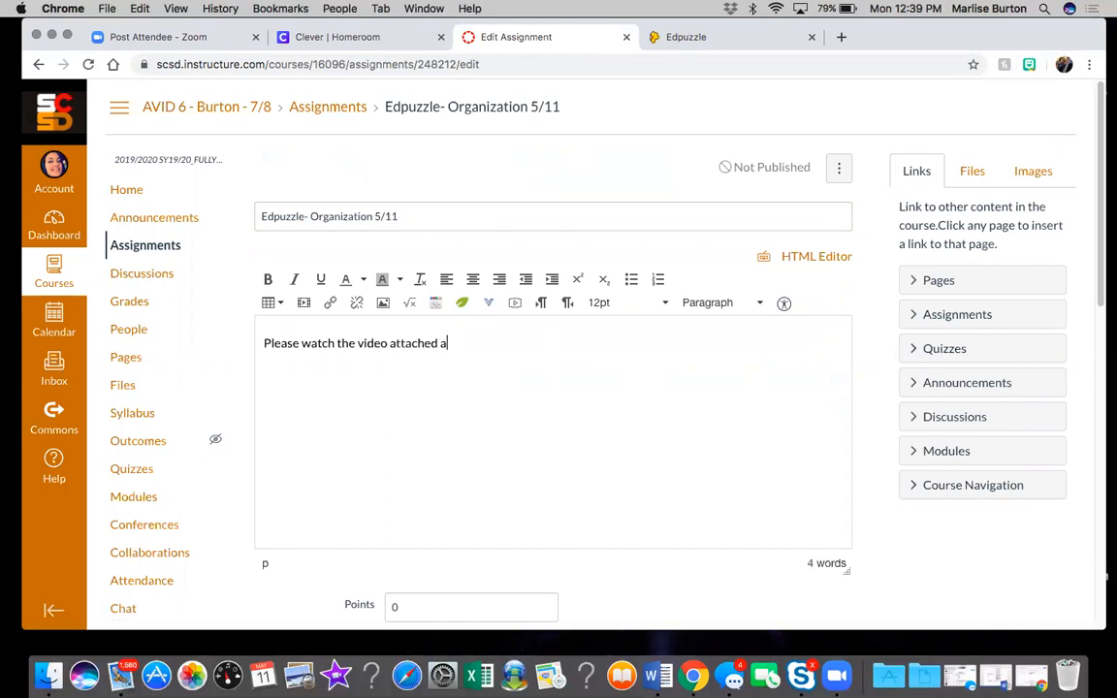
text(nd answering the )
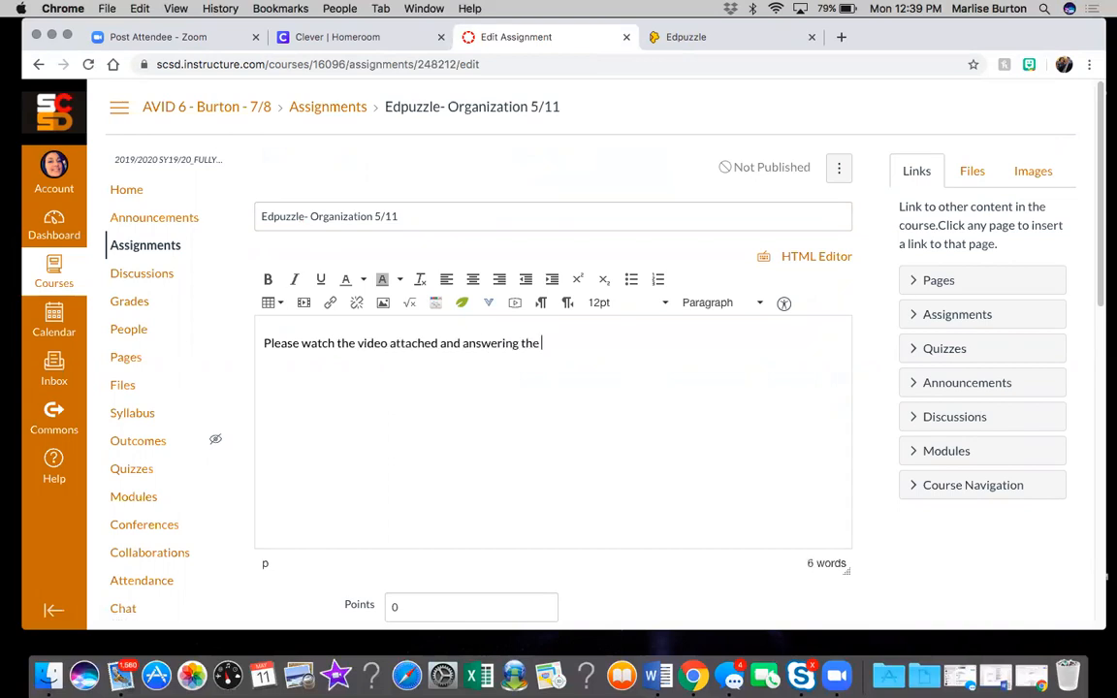
text( the questions.)
- Set the assignment's submission type to External Tool and choose Edpuzzle from the list of available tools
scroll(654, 492, down, 5)
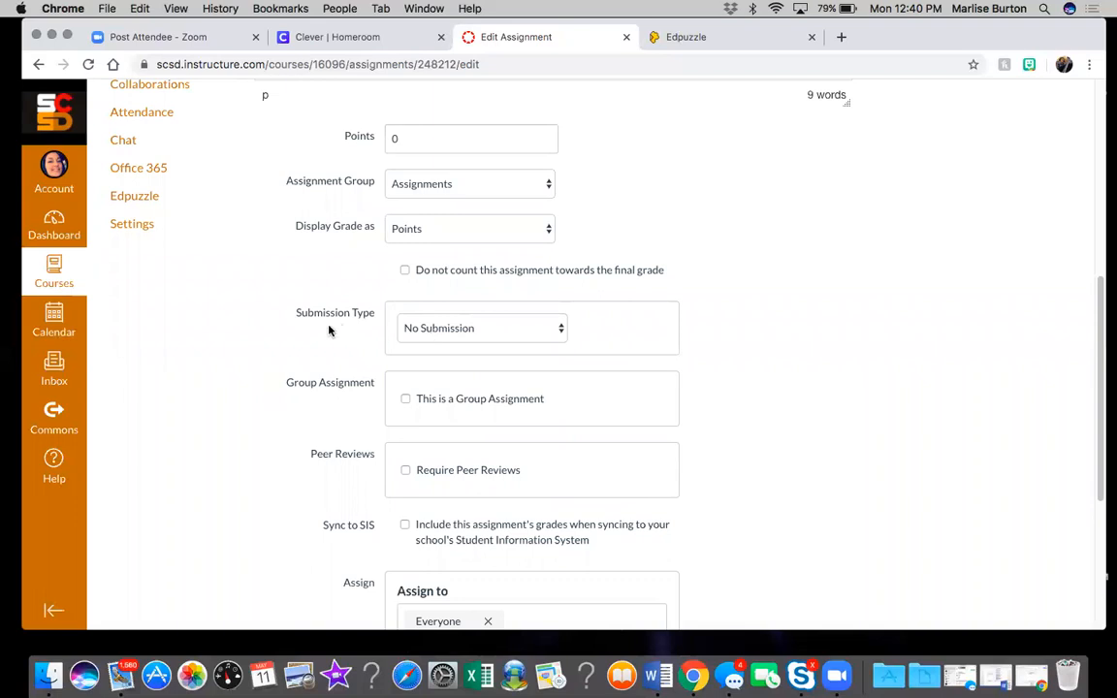
click(471, 332)
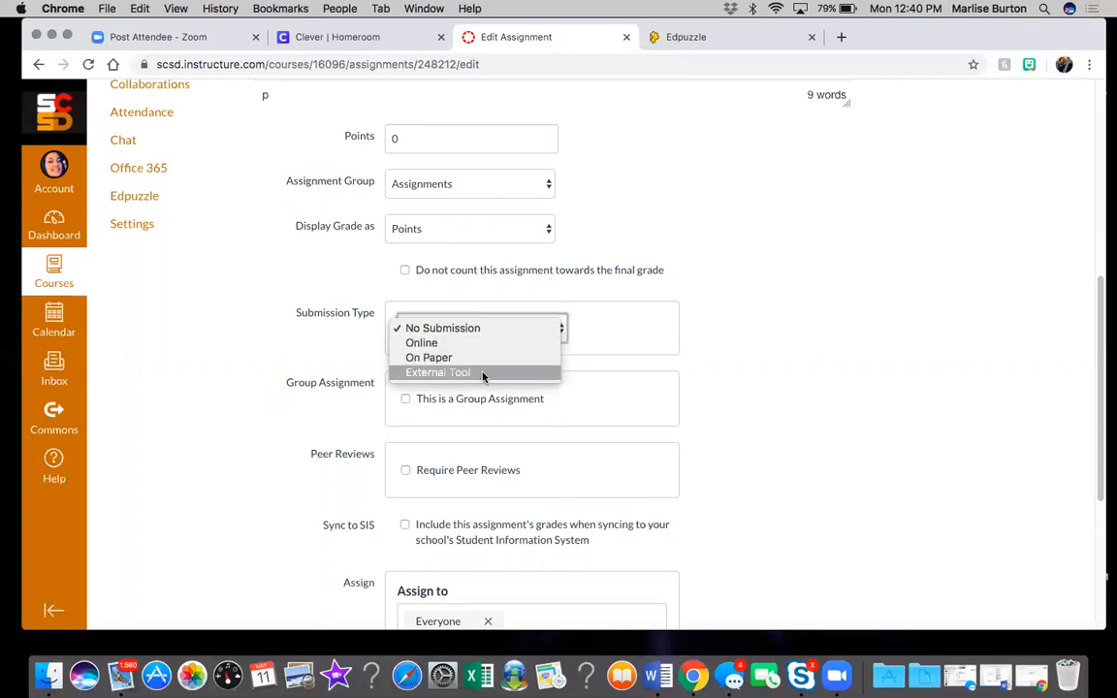
click(483, 375)
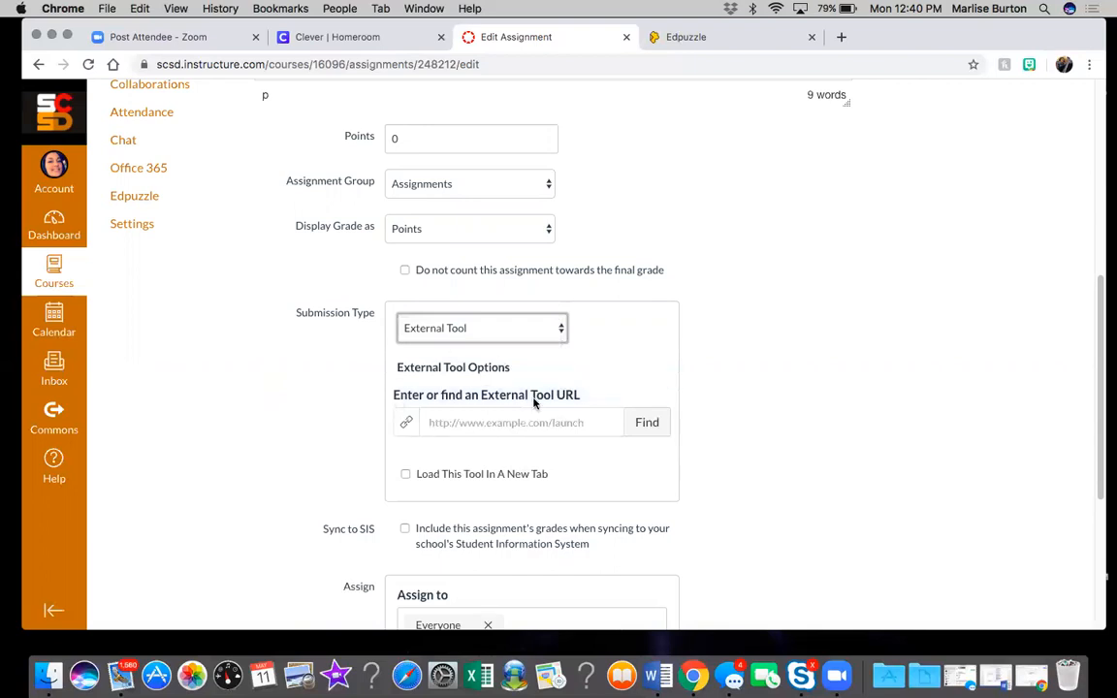
scroll(697, 387, down, 1)
scroll(697, 387, down, 3)
click(644, 296)
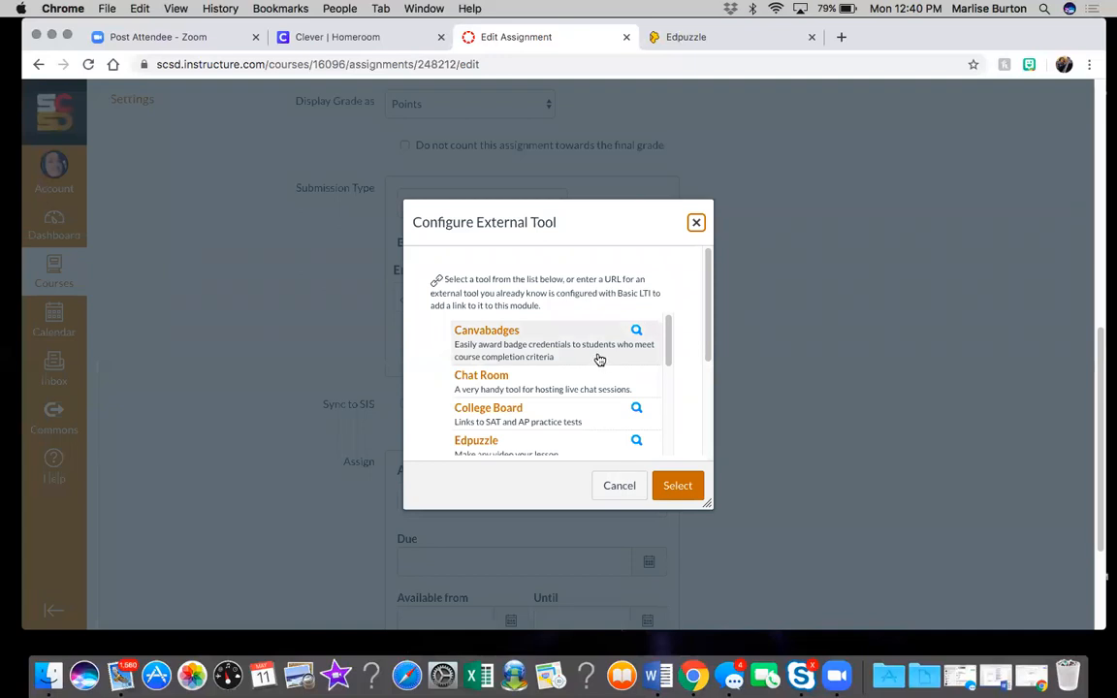
scroll(599, 360, down, 3)
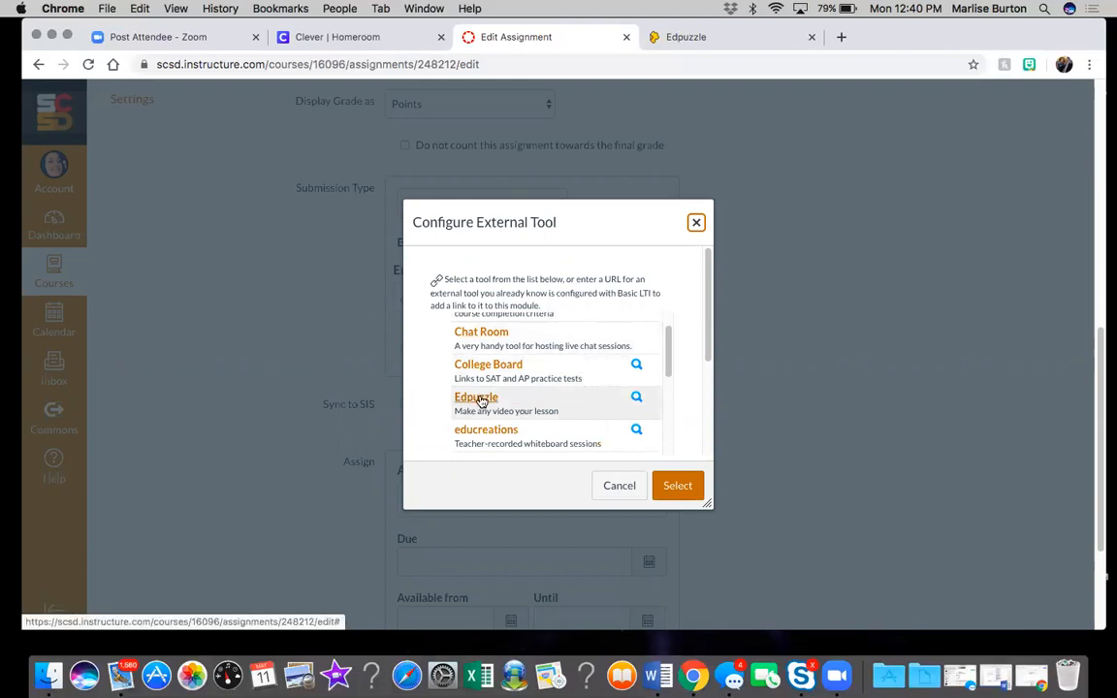
click(480, 398)
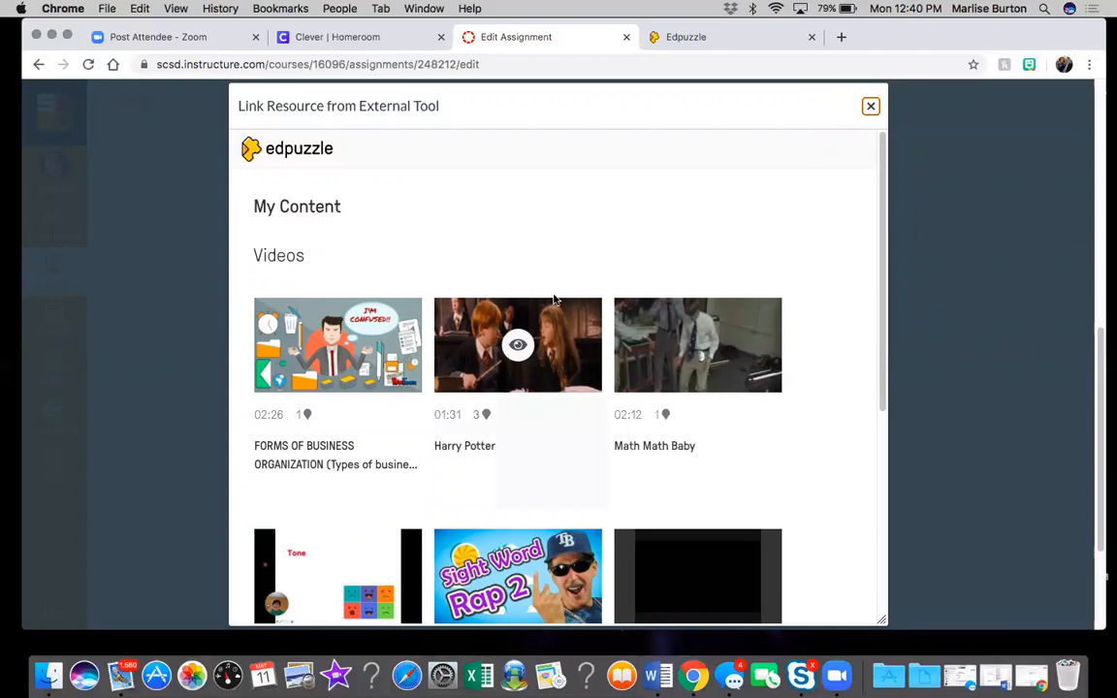
- Assign the FORMS OF BUSINESS ORGANIZATION video from the linked My Content to the AVID 6 course, keeping Prevent Skipping on and CCs off
click(757, 39)
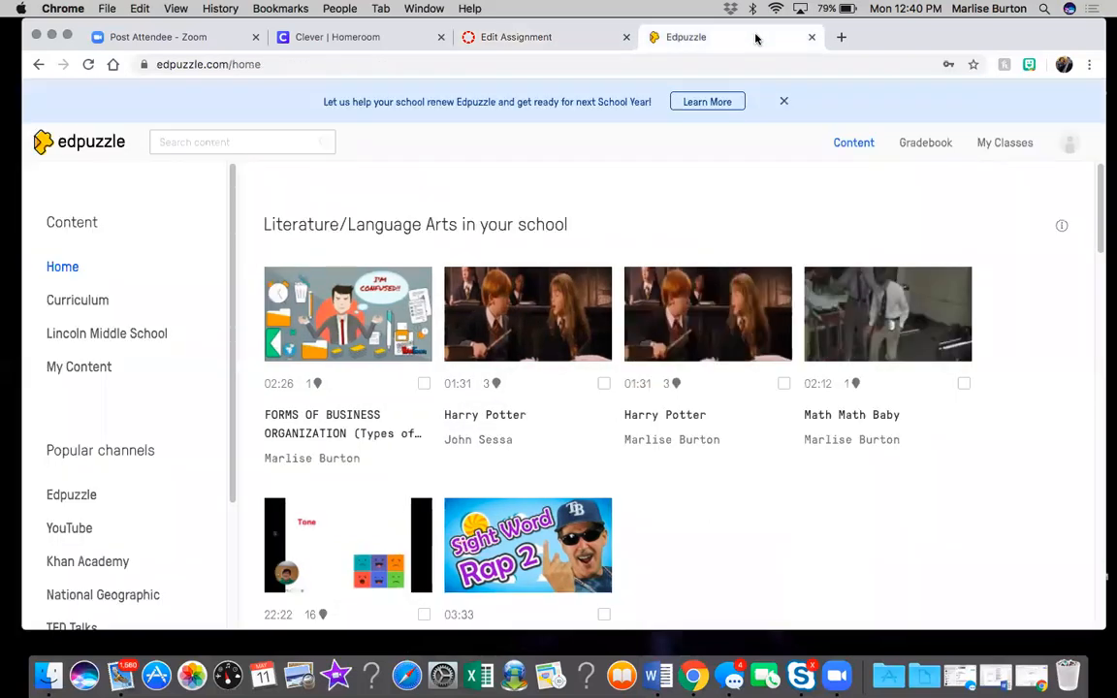
click(582, 46)
scroll(522, 308, down, 3)
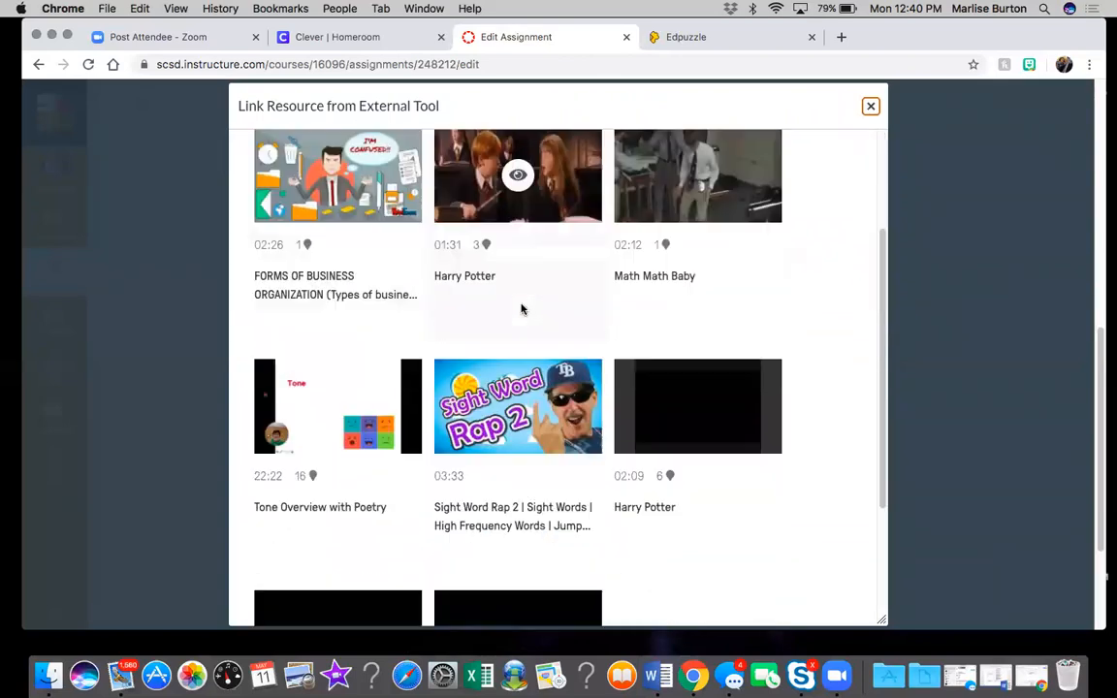
scroll(663, 302, up, 3)
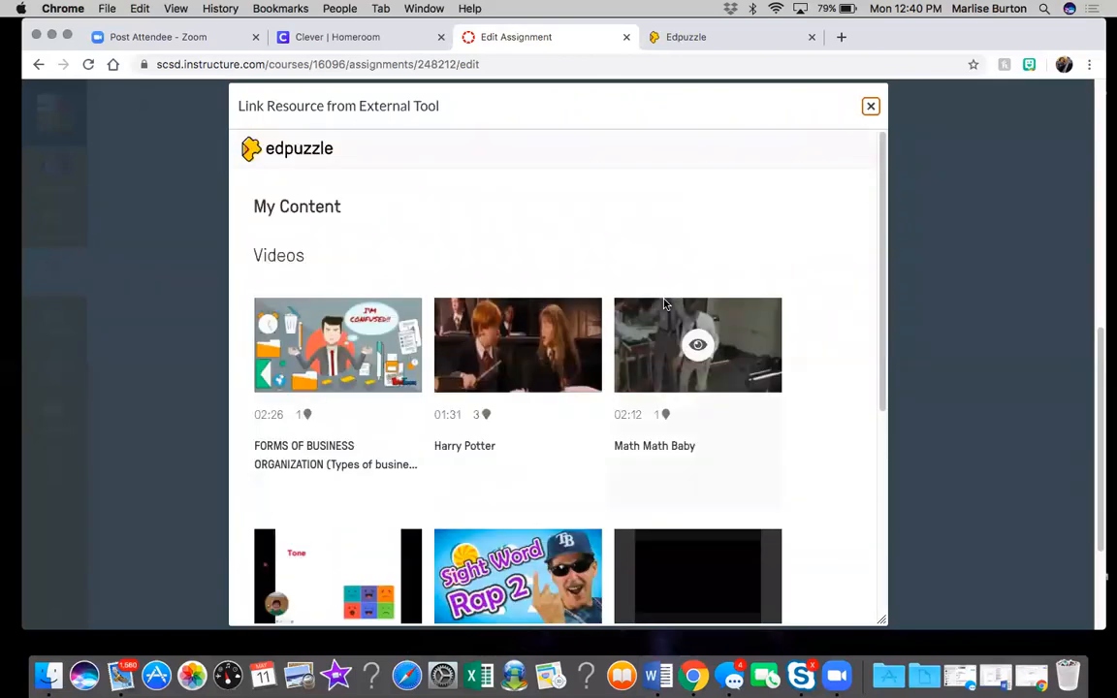
click(337, 351)
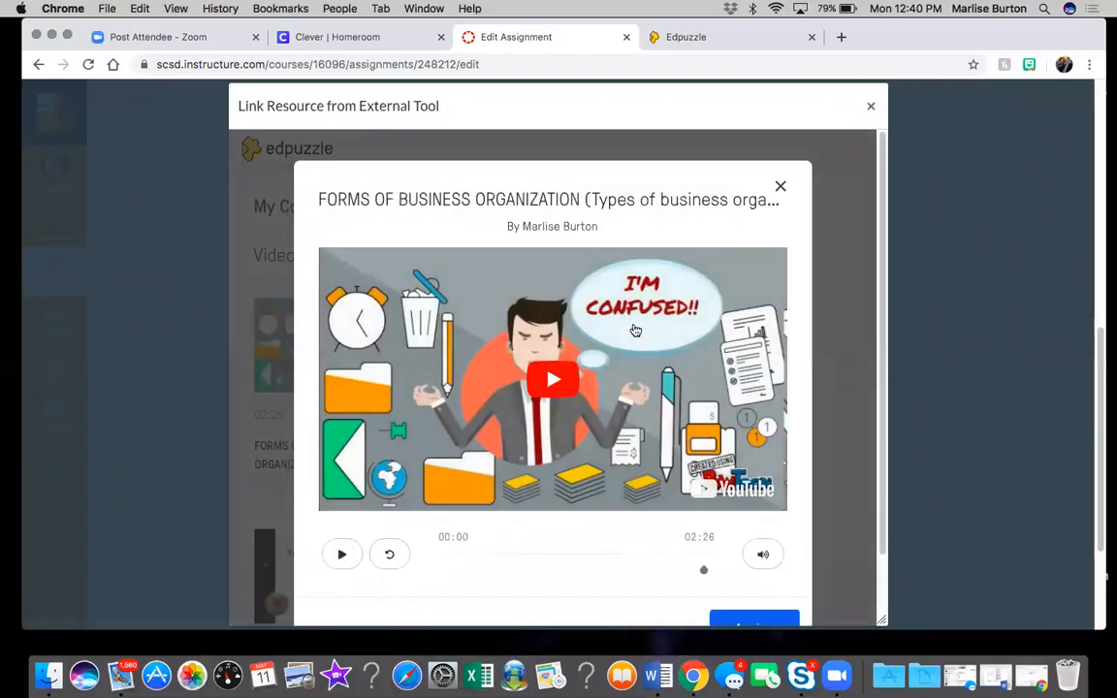
scroll(637, 331, down, 2)
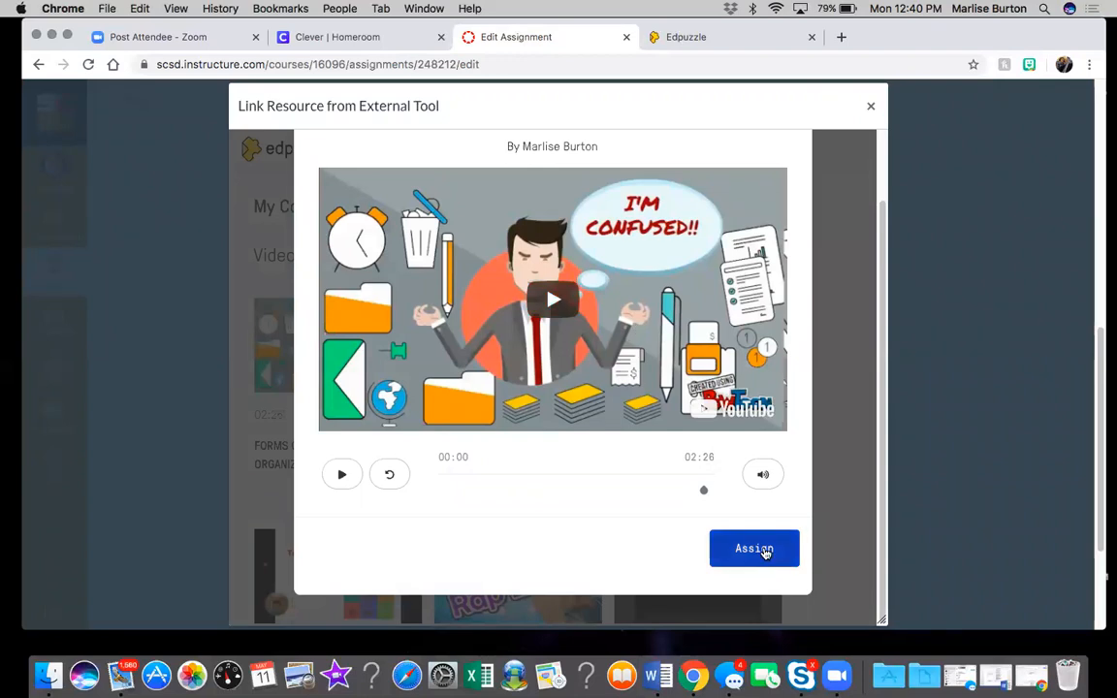
click(754, 549)
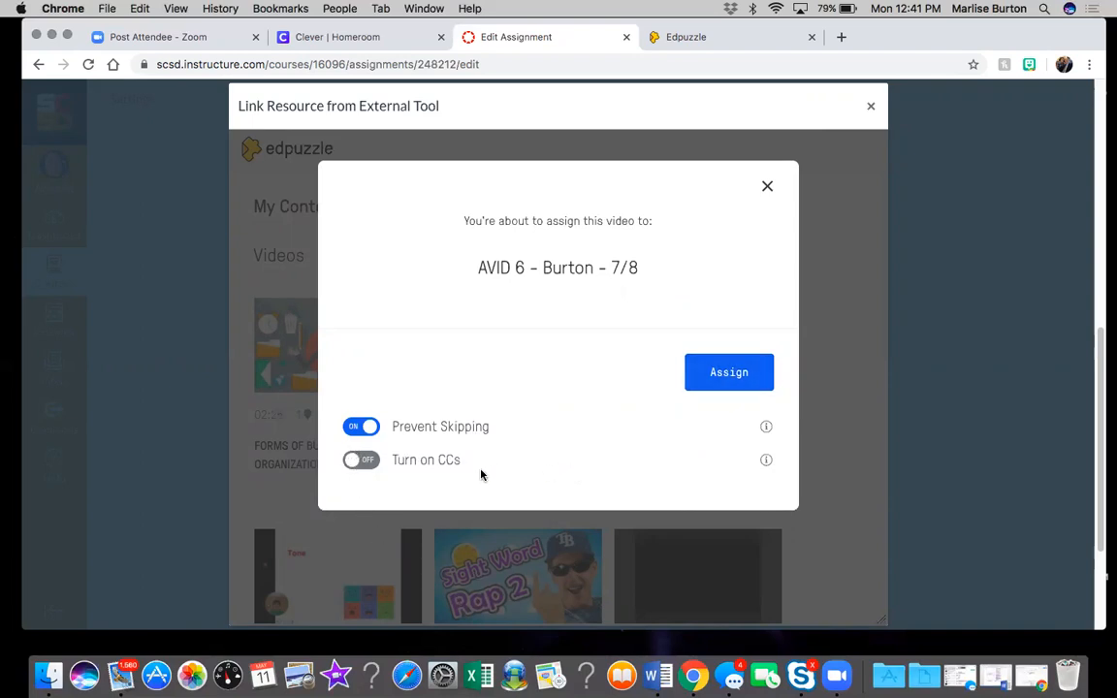
click(362, 462)
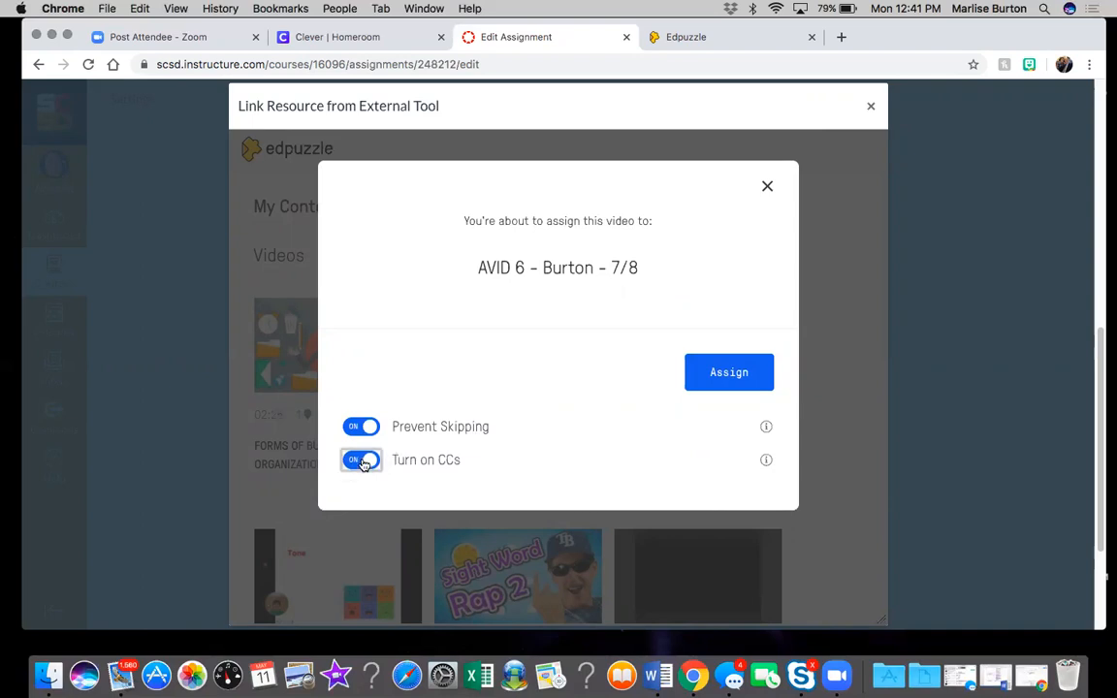
click(362, 461)
click(736, 379)
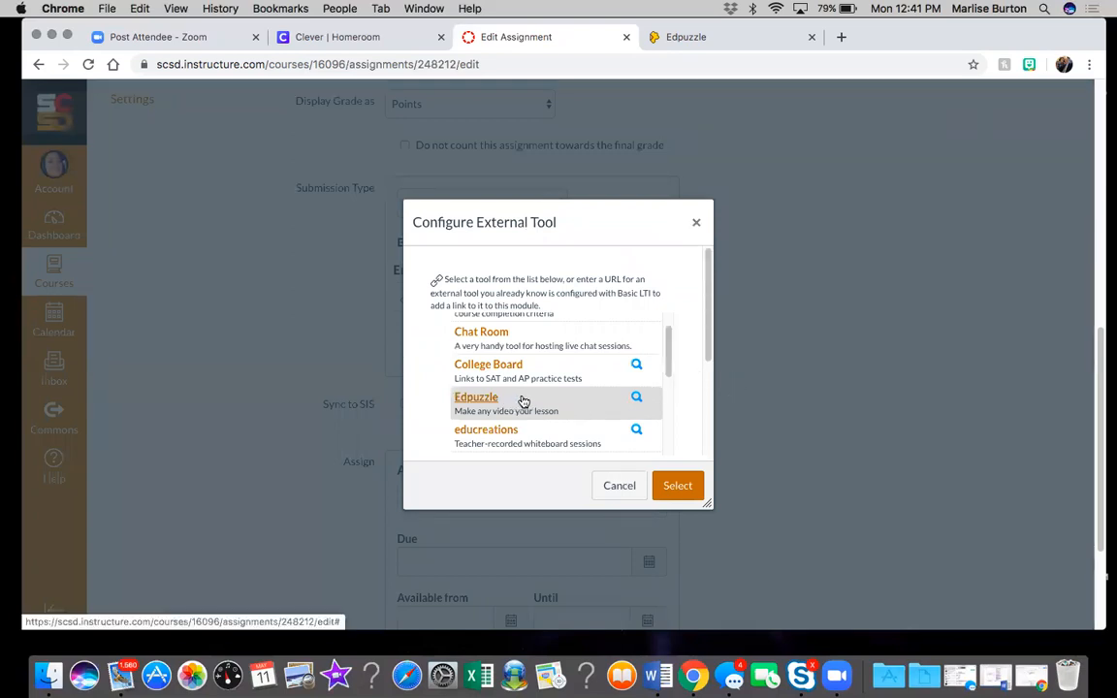
- Close the reopened Edpuzzle video list and confirm the assigned video's link as the external tool URL
click(476, 397)
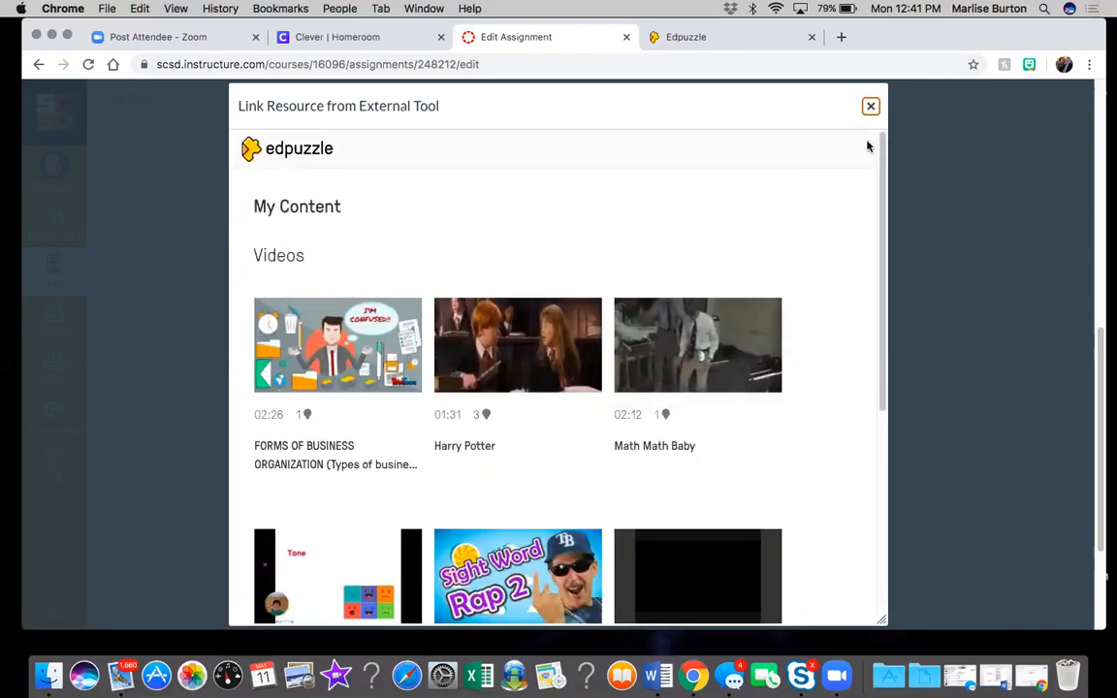
click(871, 108)
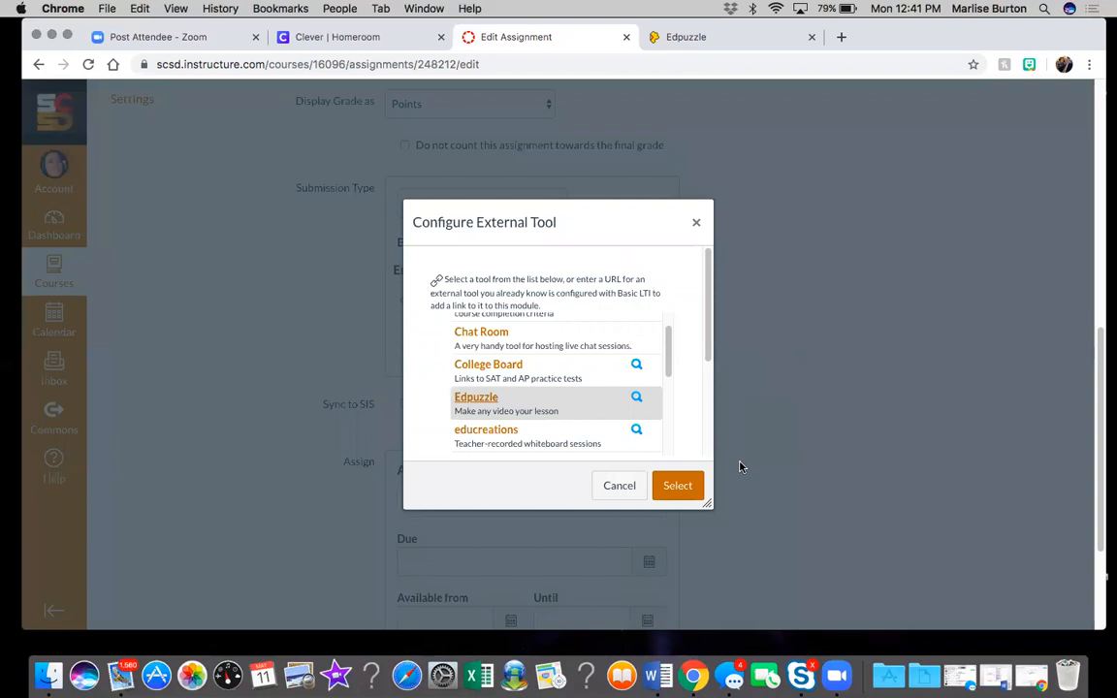
click(676, 490)
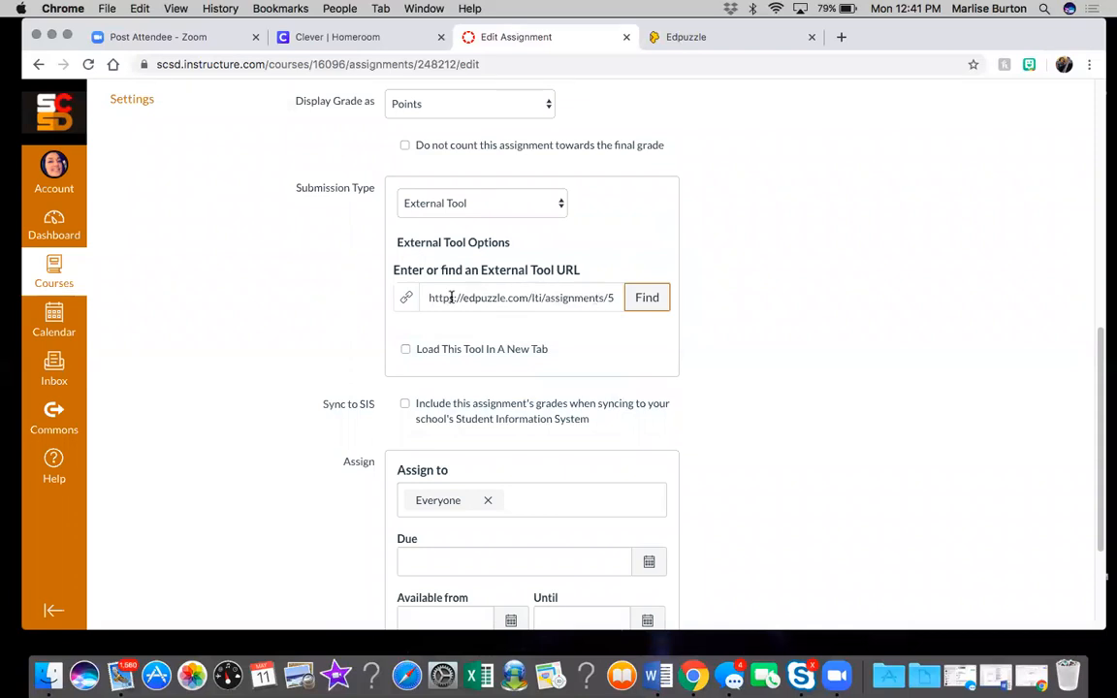
- Set the assignment's due date to May 15 at 11:59pm for Everyone, and save and publish the assignment
scroll(700, 507, down, 2)
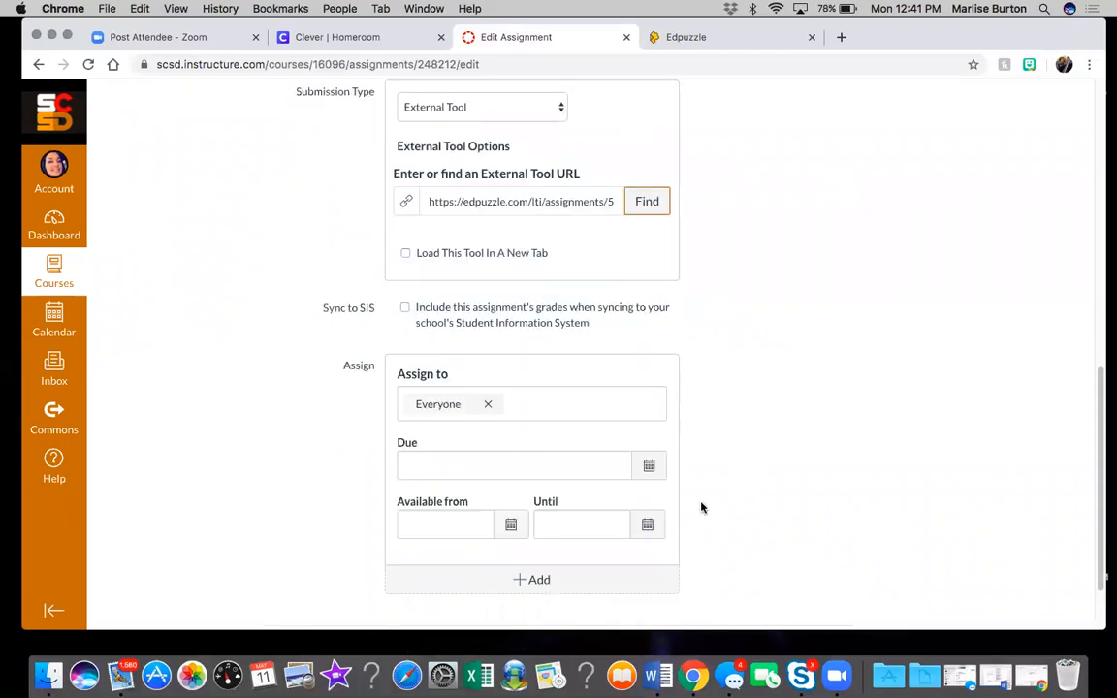
click(648, 470)
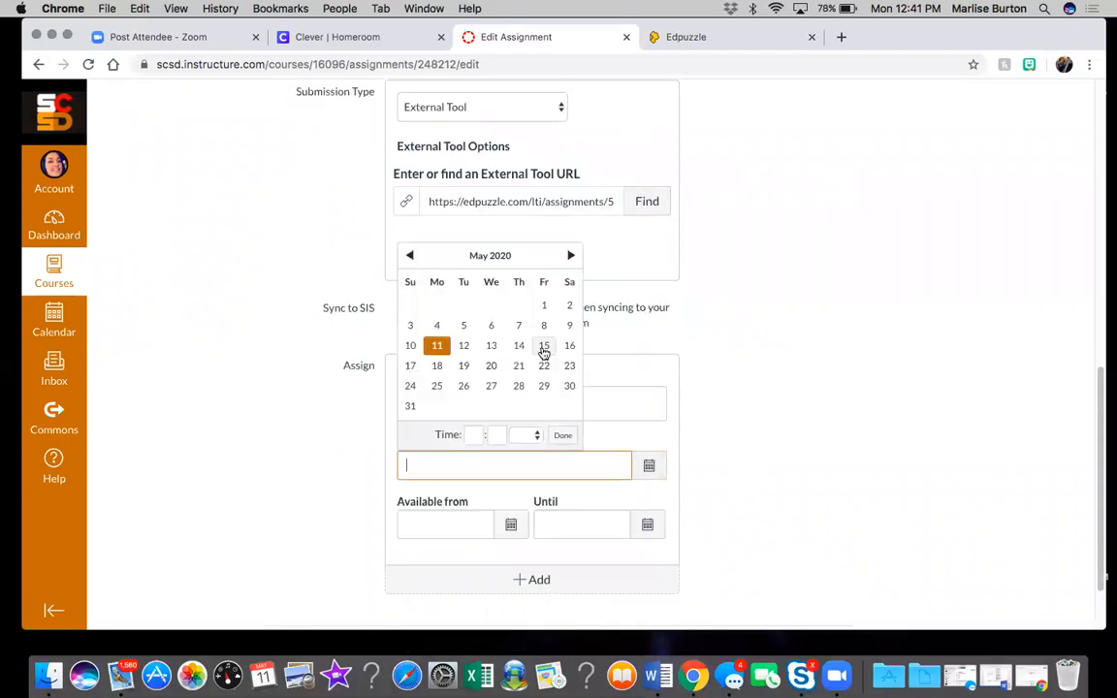
click(545, 345)
click(566, 439)
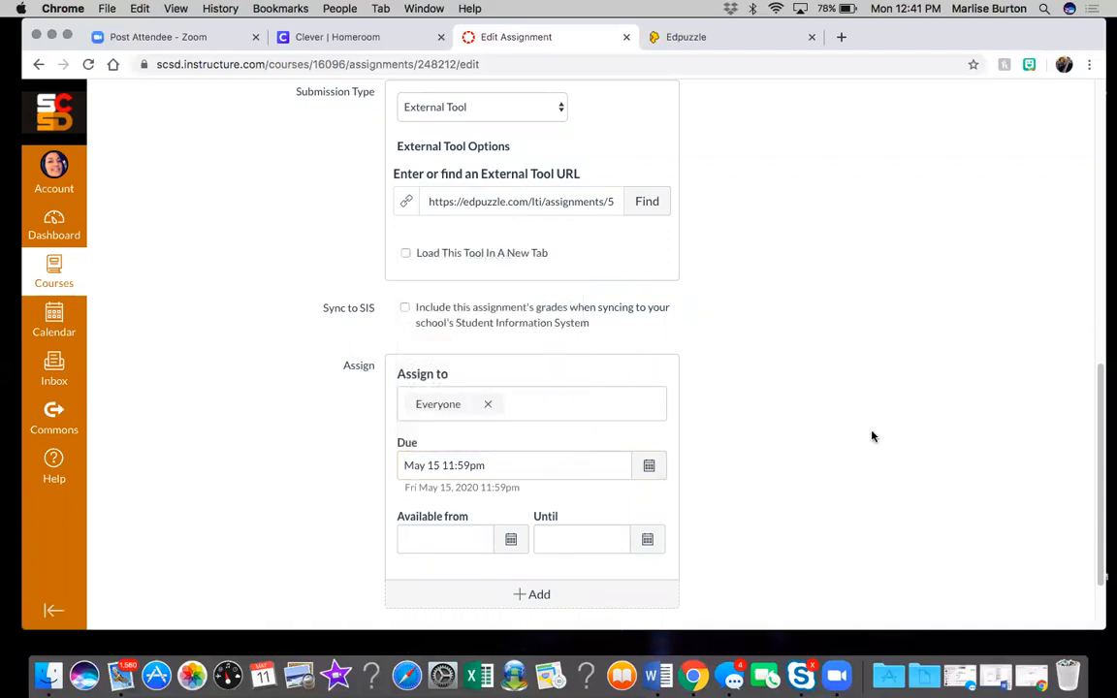
scroll(873, 437, down, 2)
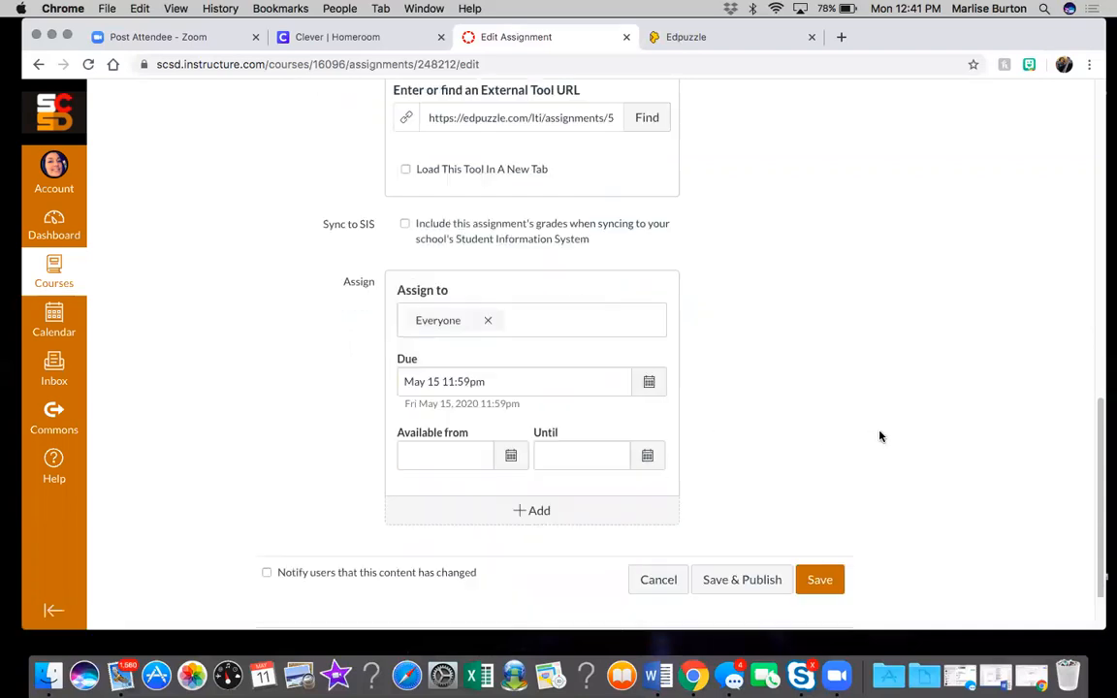
click(739, 565)
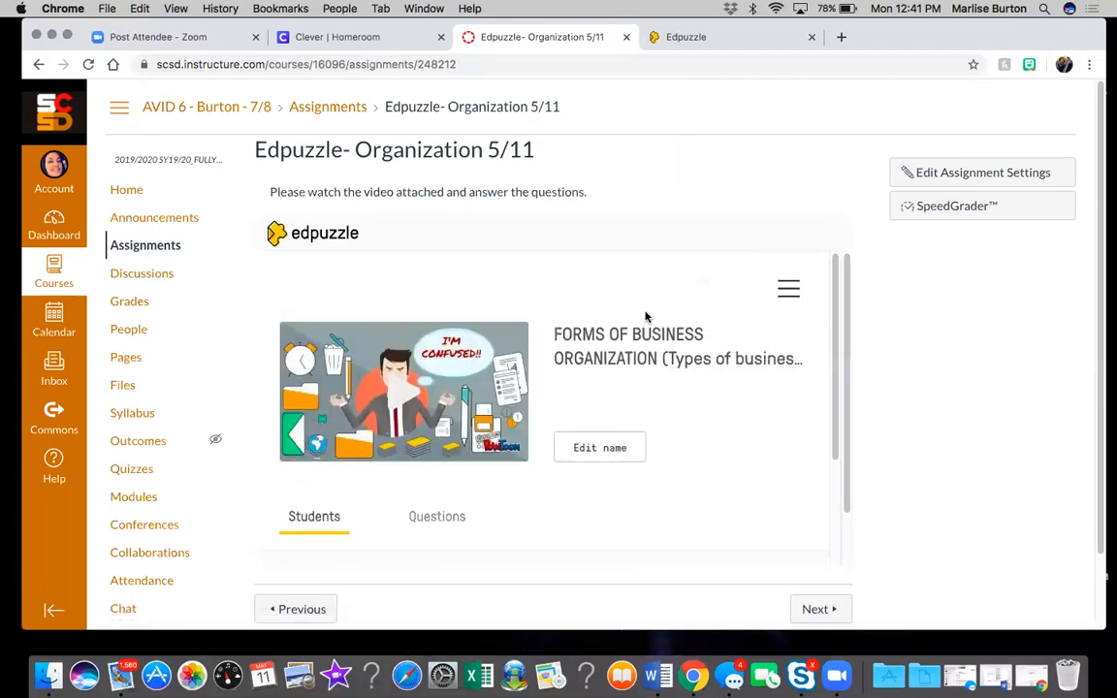
scroll(475, 400, down, 3)
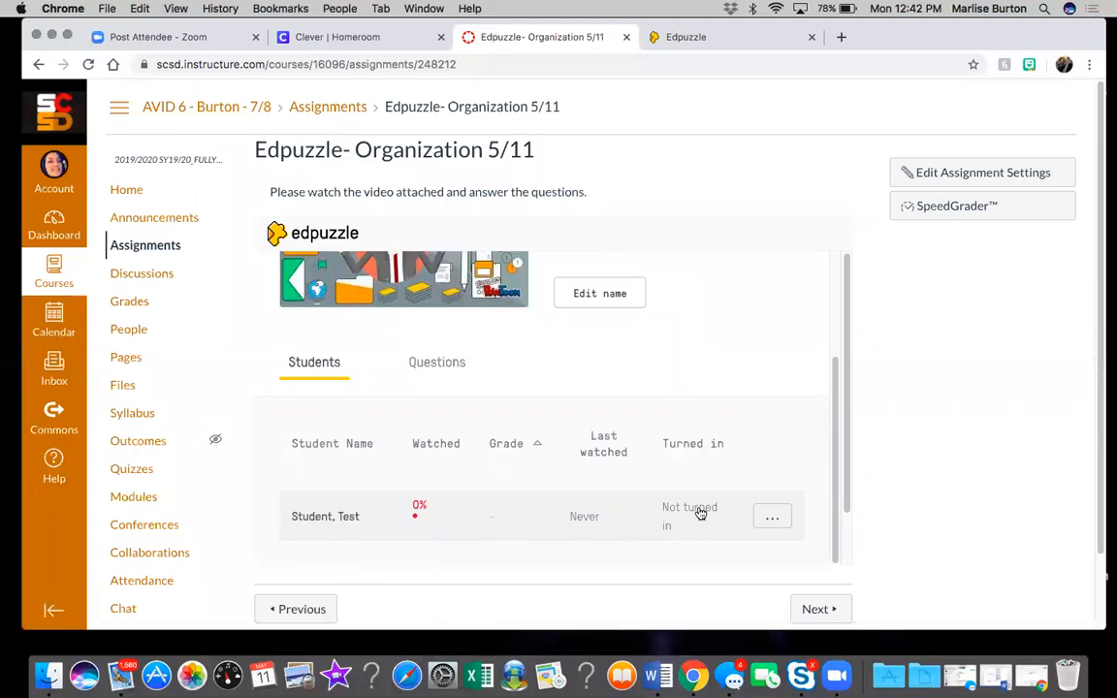
scroll(418, 378, up, 3)
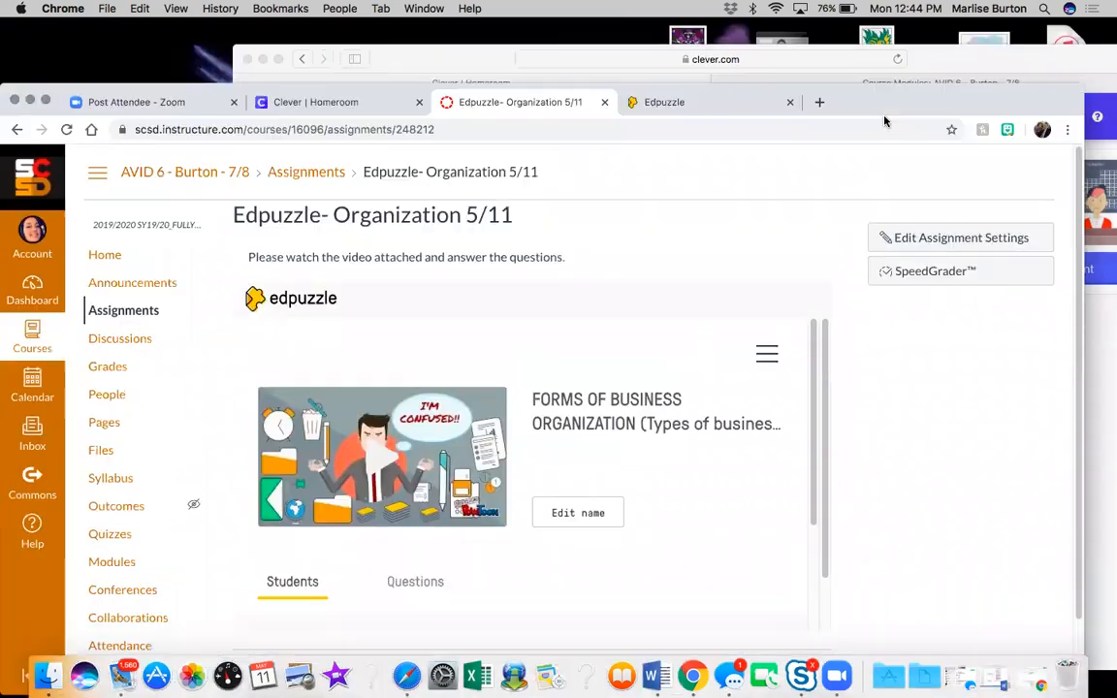
- Switch to Safari and open the Edpuzzle- Organization 5/11 assignment from the AVID 6 course's modules in Student View
drag(897, 90, 902, 60)
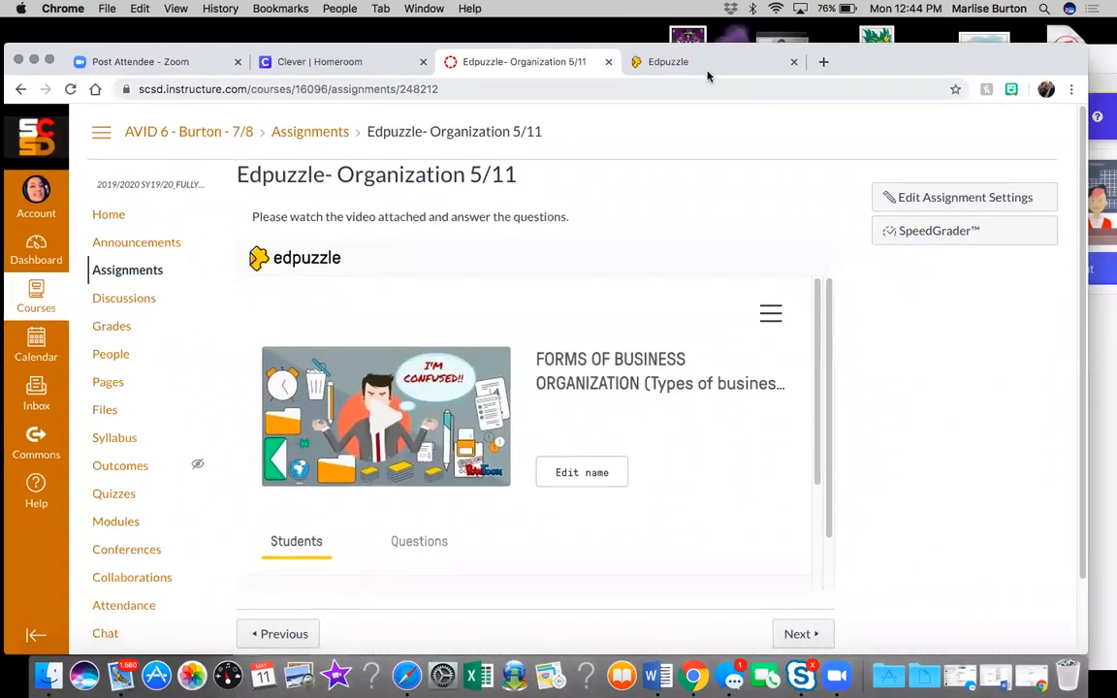
drag(865, 69, 823, 44)
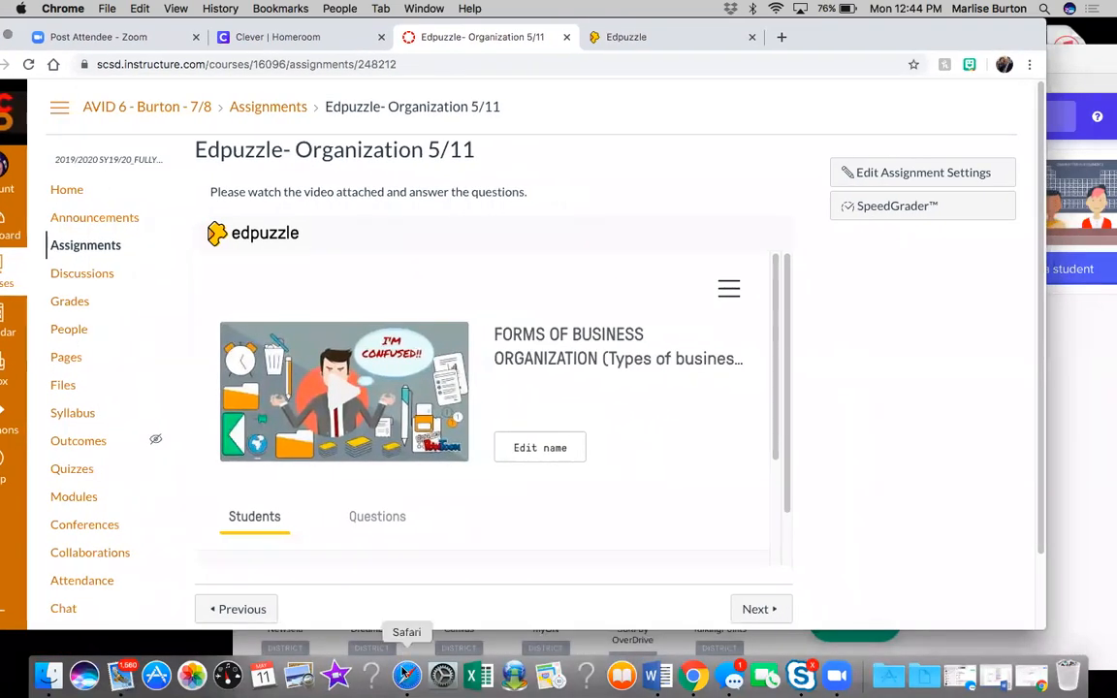
click(403, 672)
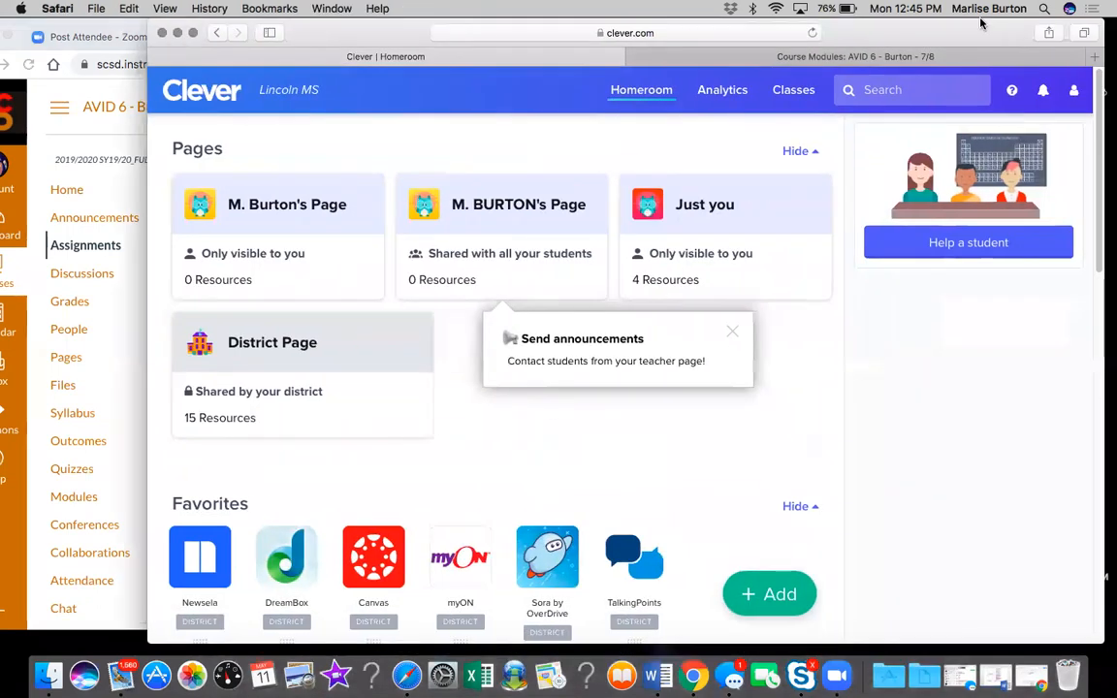
drag(982, 23, 943, 33)
click(854, 70)
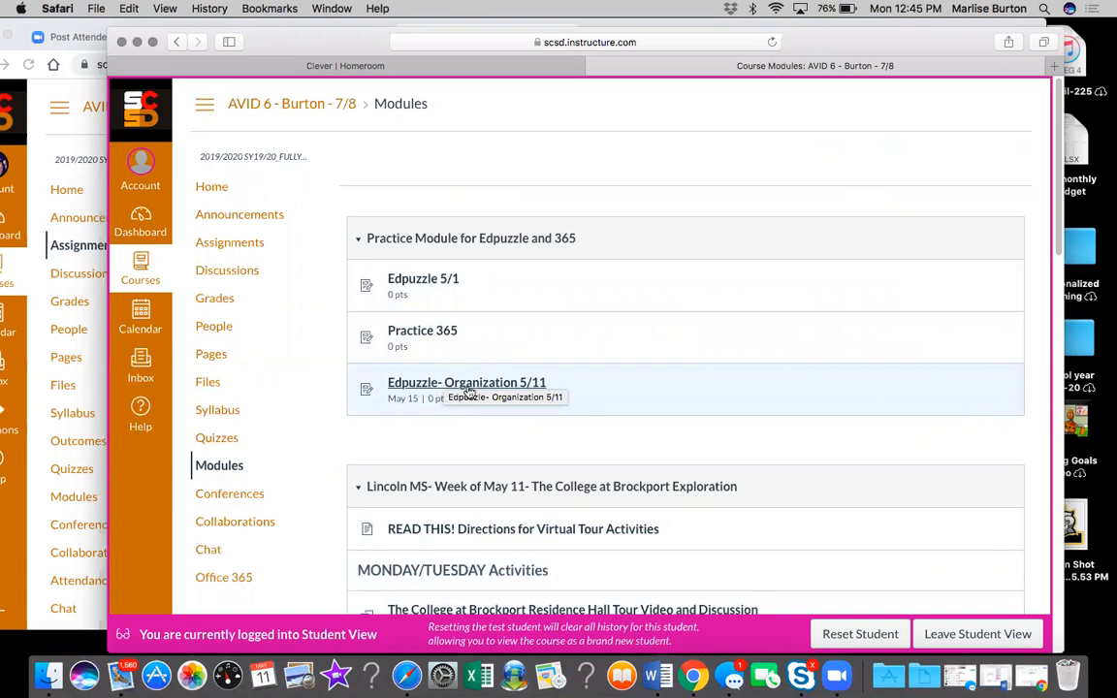
click(504, 388)
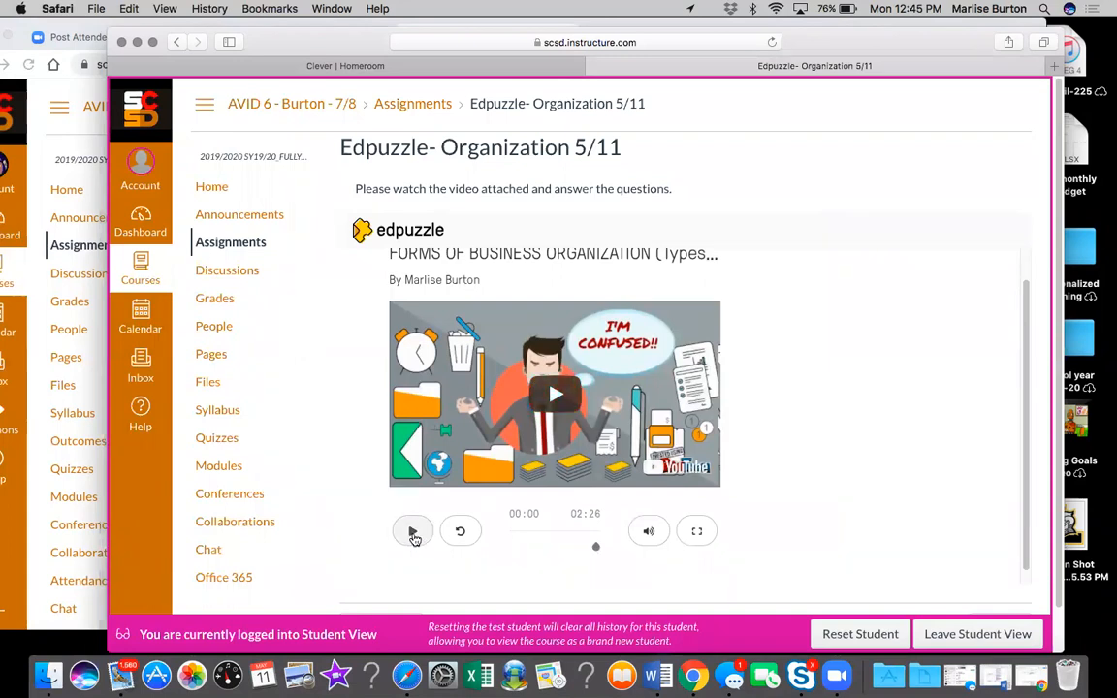
- Play and pause the embedded video at a lower volume, and try to jump ahead to the question marker on its timeline
mouse_move(644, 528)
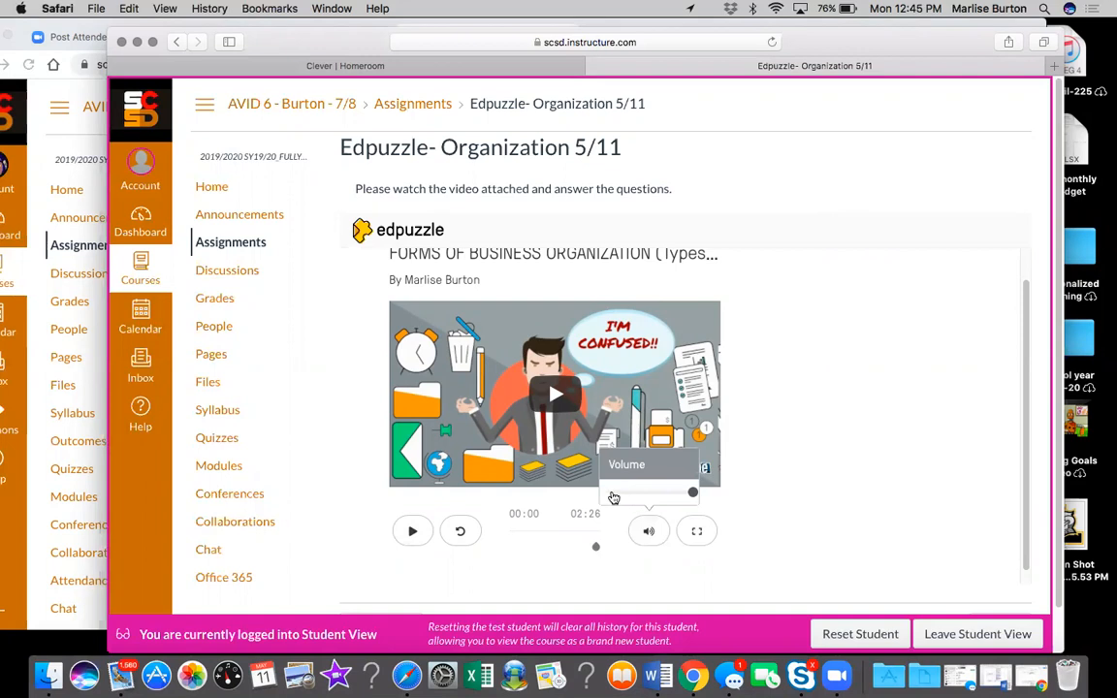
click(414, 543)
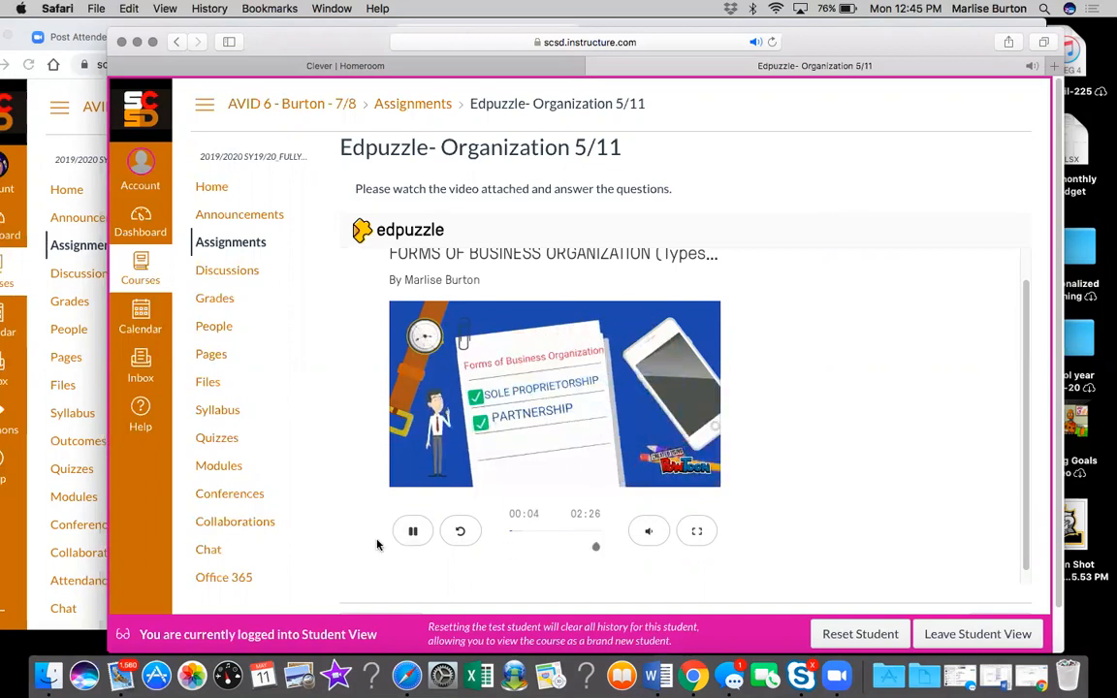
click(411, 532)
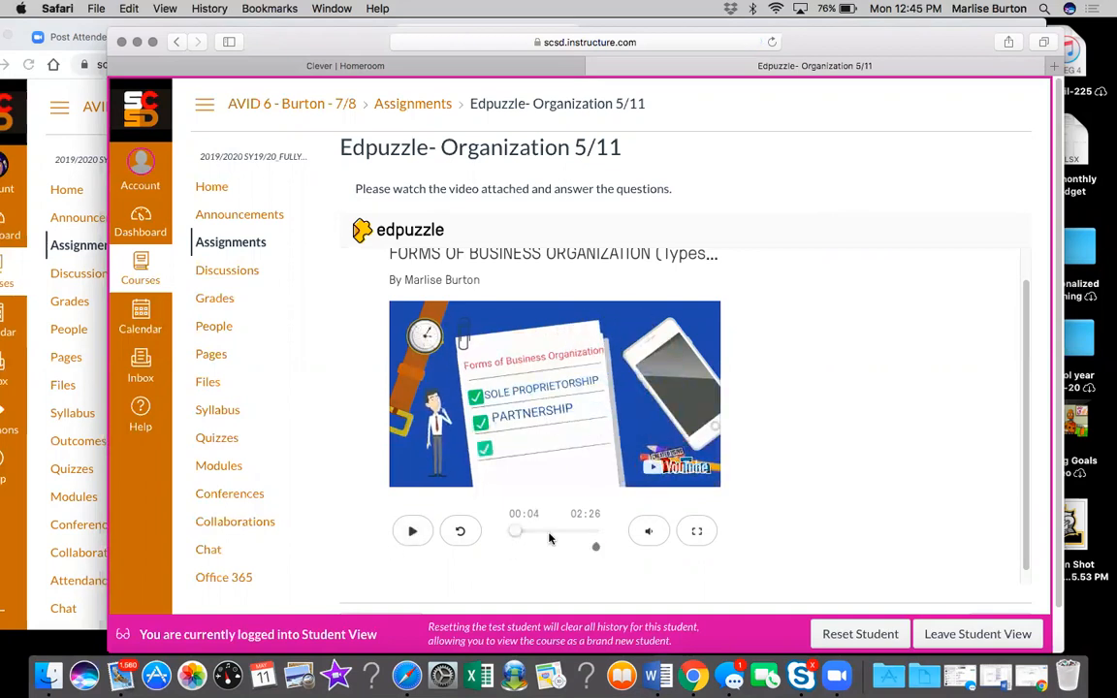
click(597, 550)
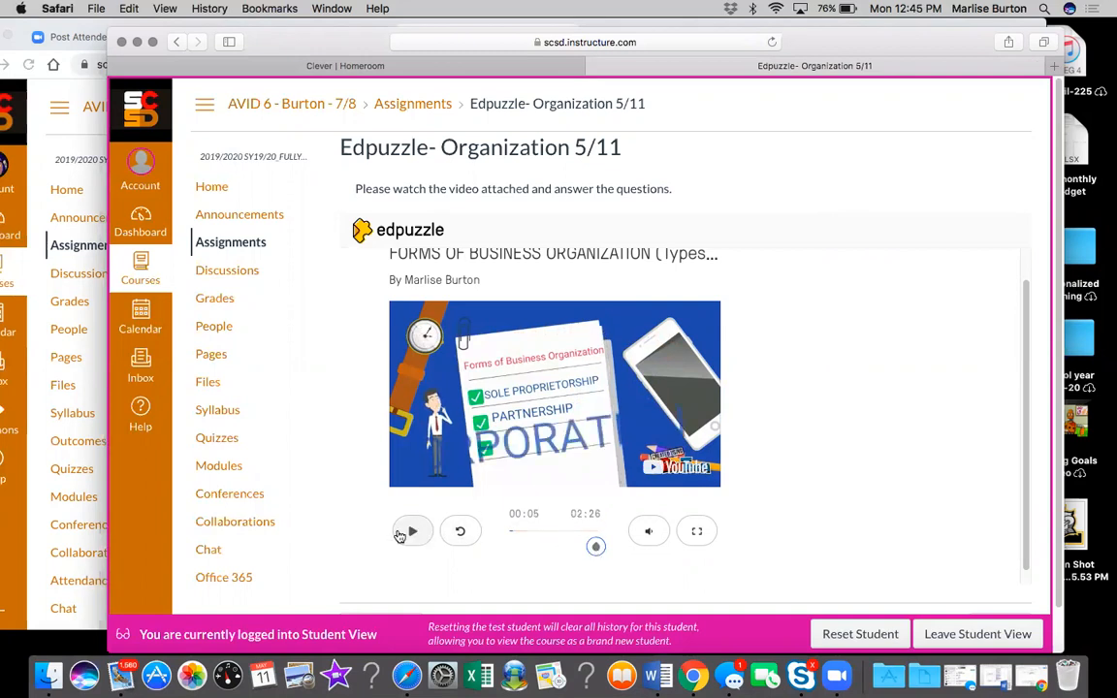
click(401, 535)
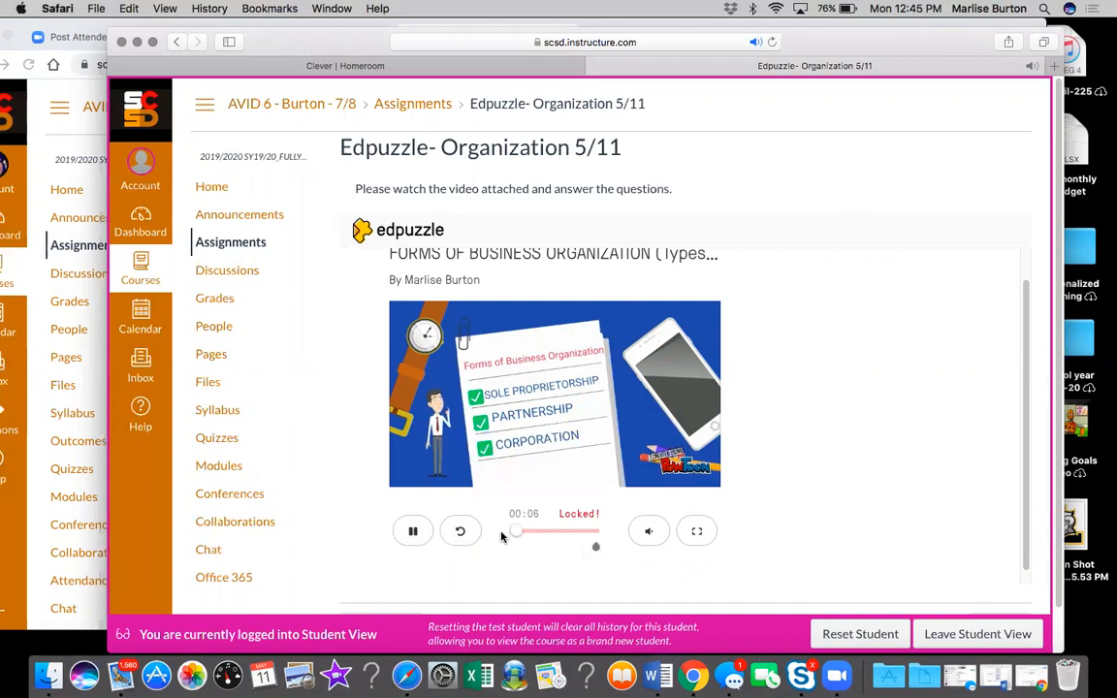
click(417, 532)
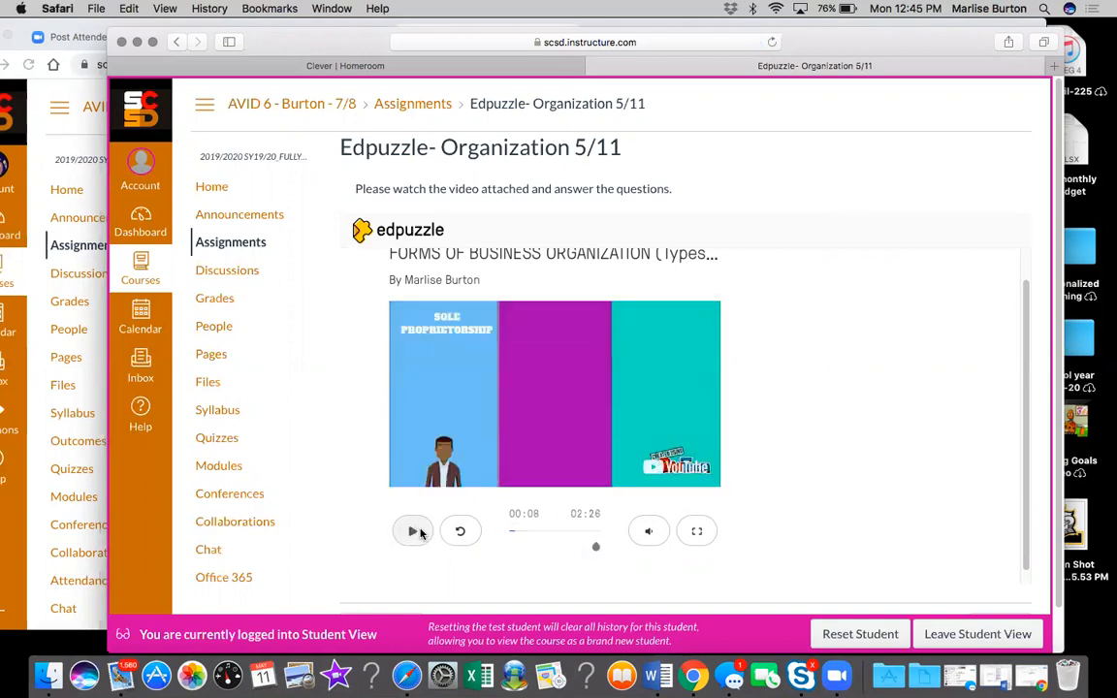
click(596, 548)
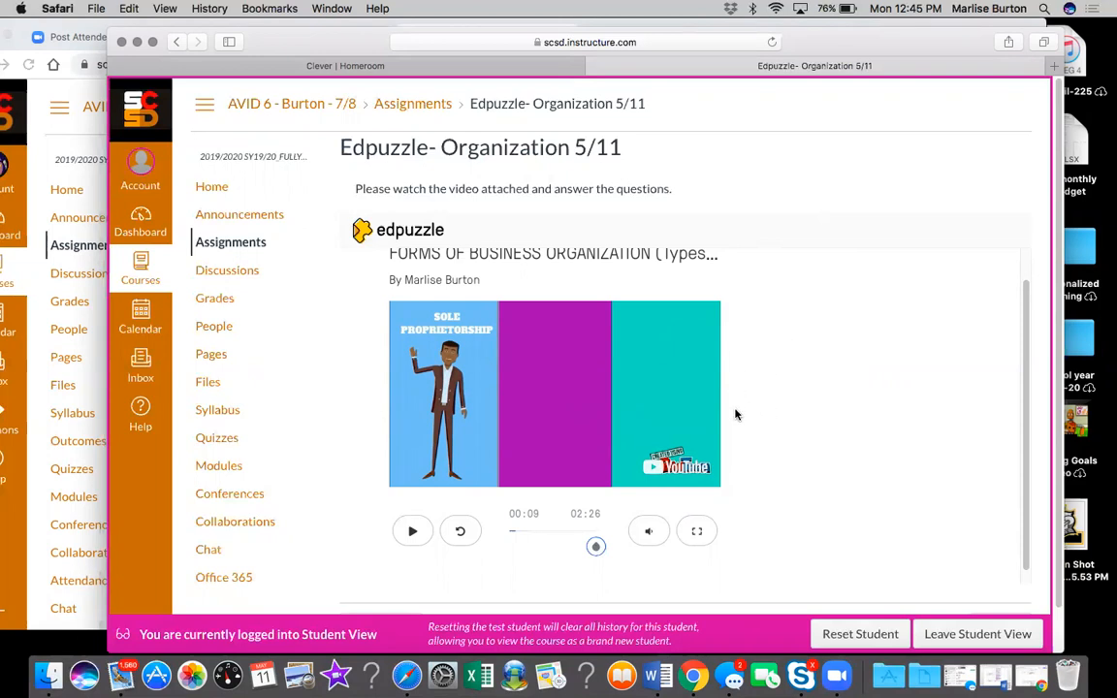
- Highlight the assignment's description line above the embedded video and clear the selection
scroll(734, 407, down, 2)
scroll(734, 417, up, 1)
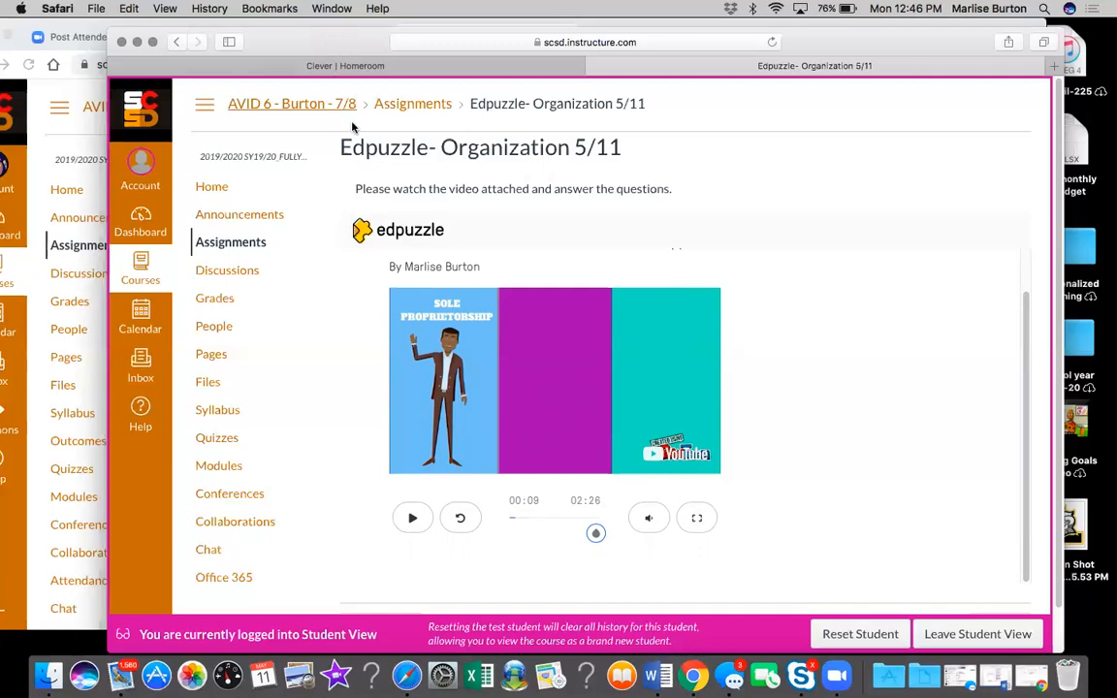
drag(357, 186, 624, 219)
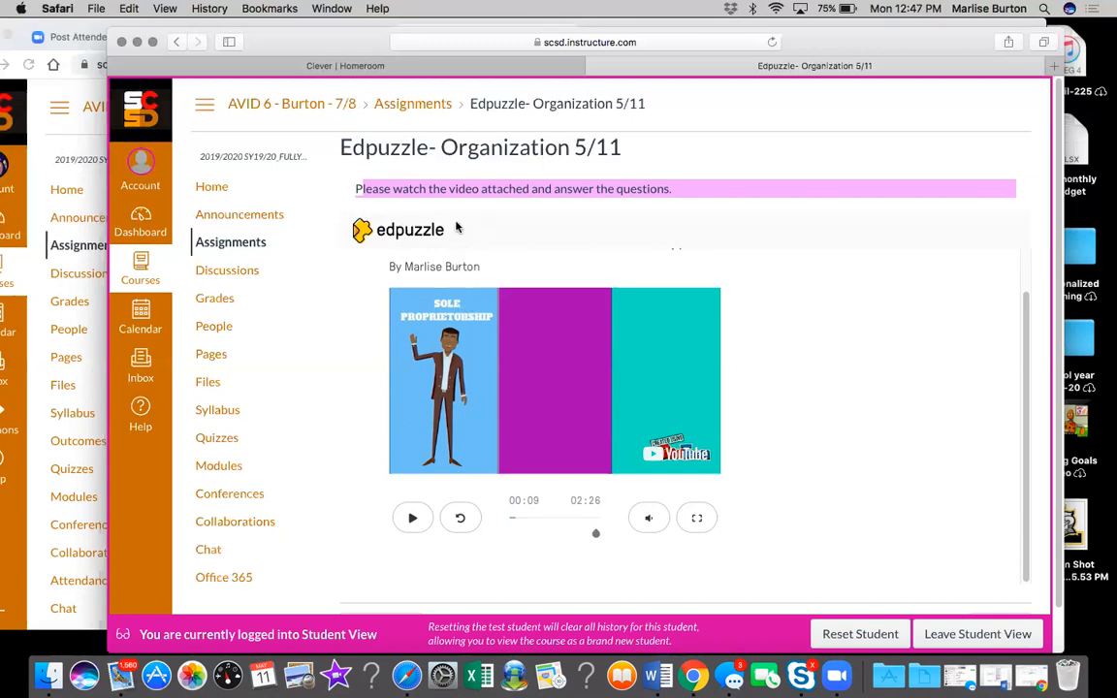
click(314, 320)
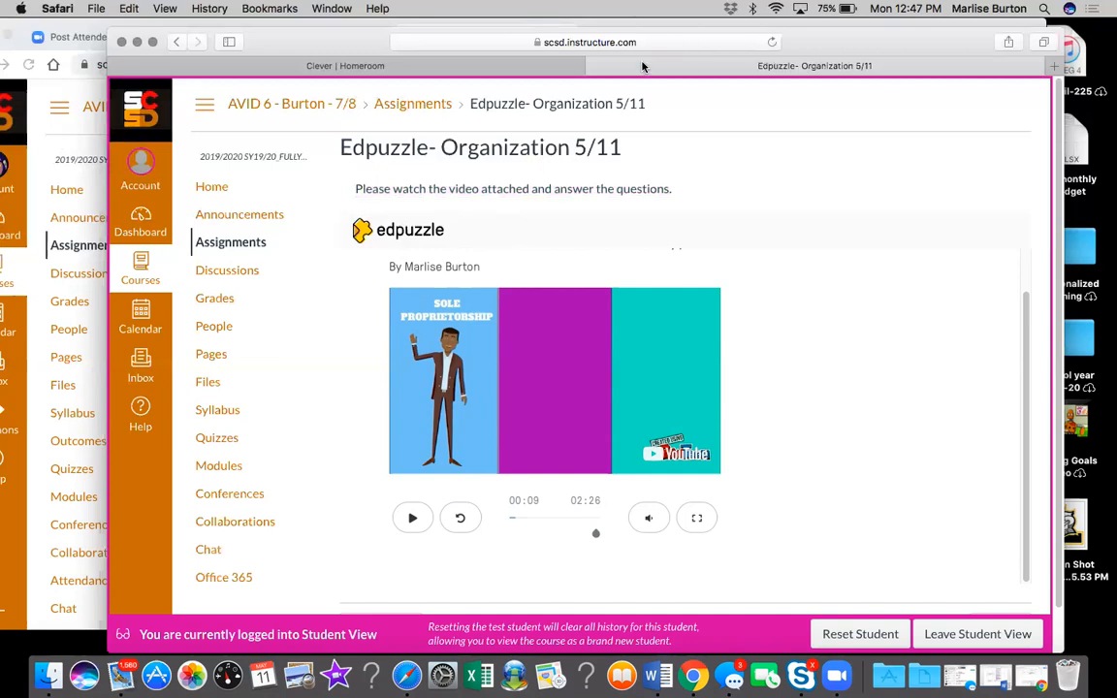